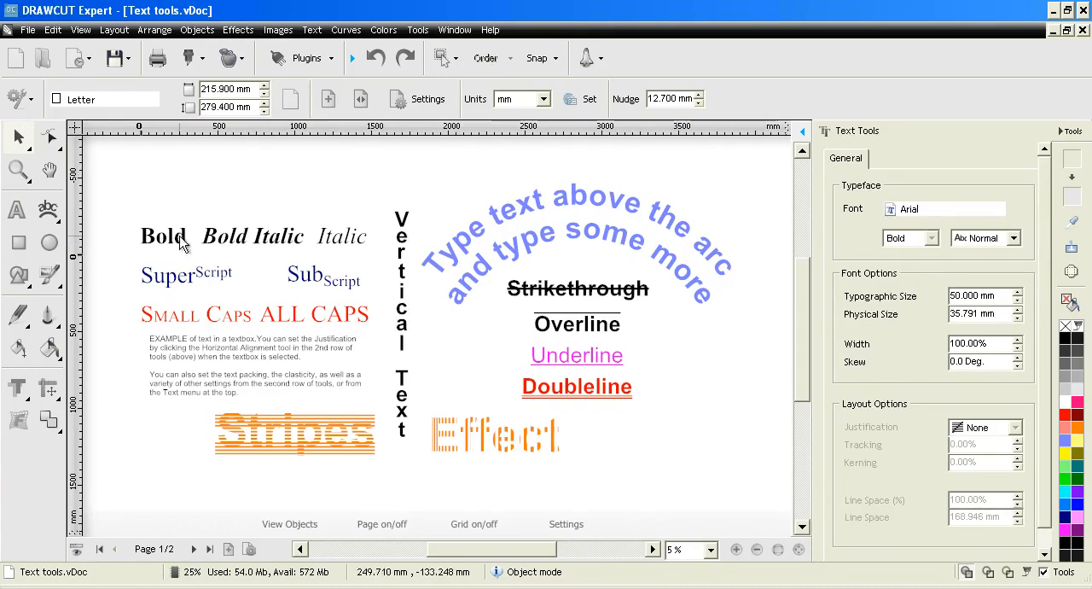
- Change the font of the "Bold" text object from Times New Roman to Arial
click(18, 169)
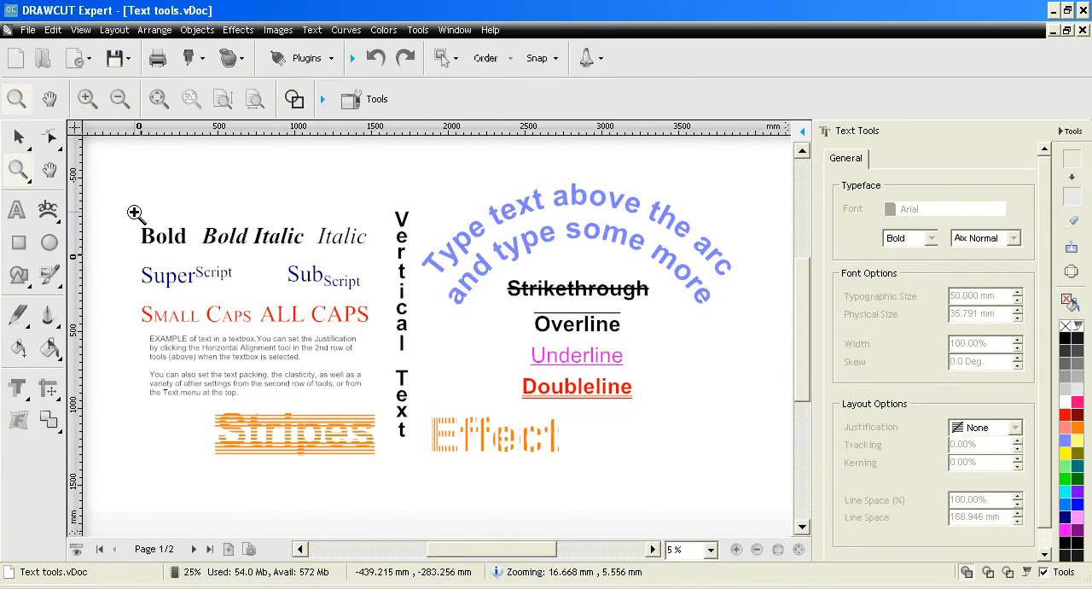
drag(139, 213, 381, 339)
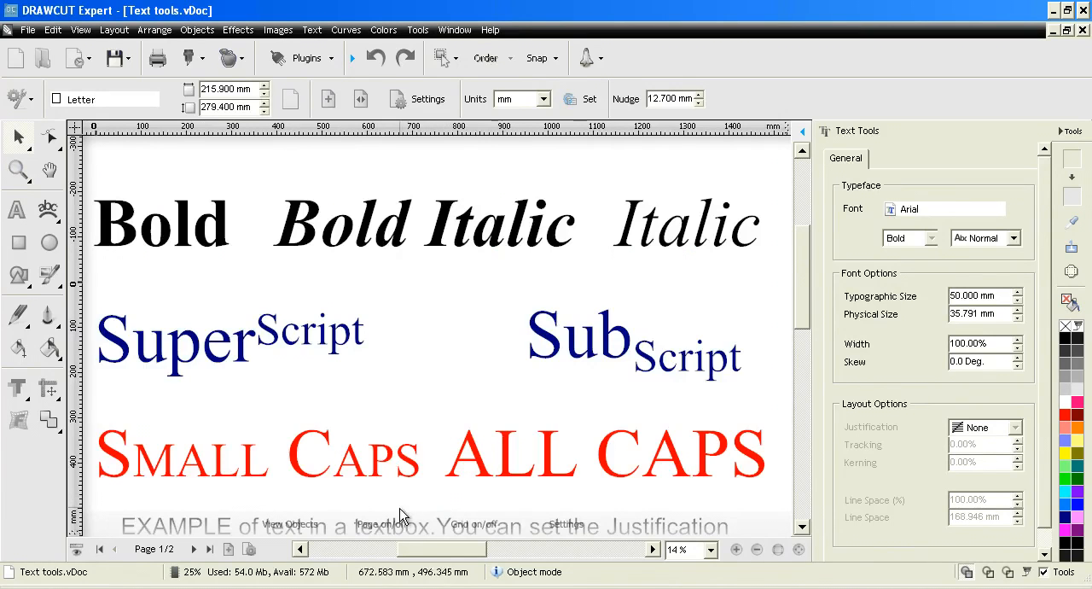
click(133, 230)
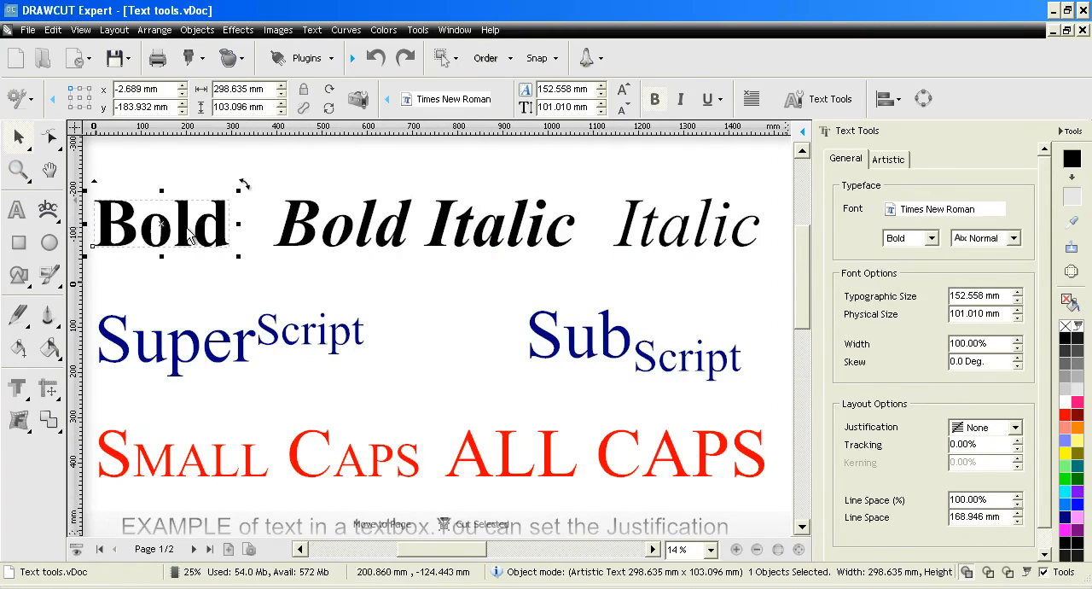
click(929, 208)
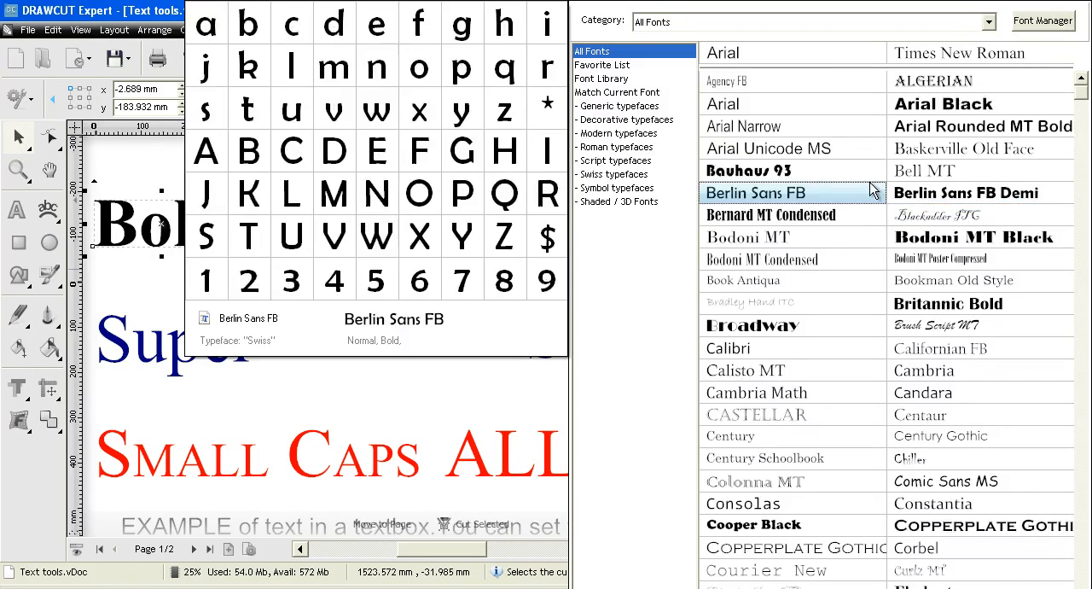
click(770, 107)
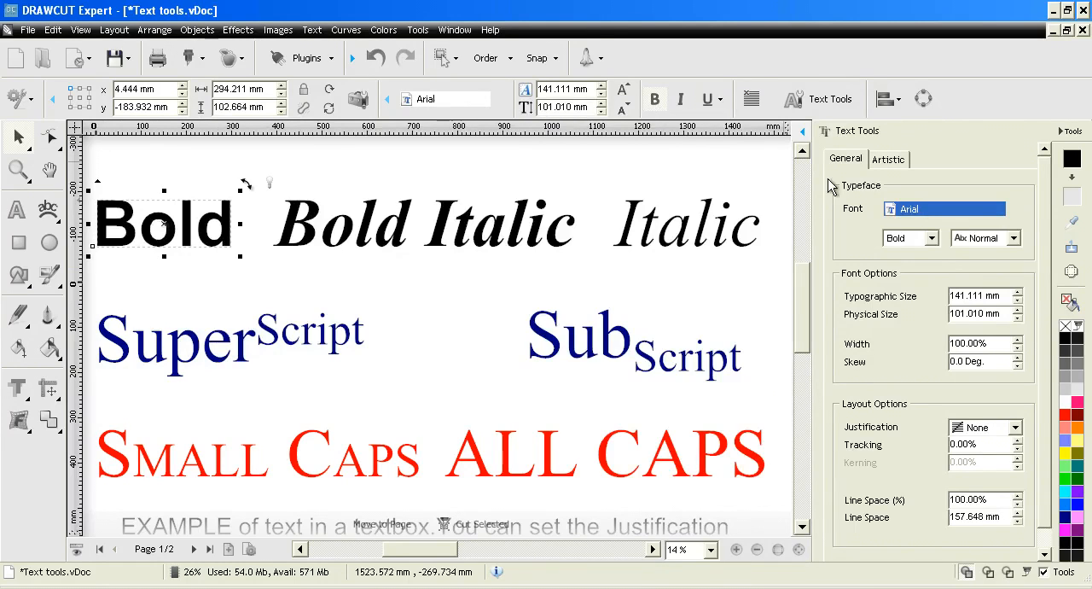
- Set the font style of the "Bold" text to Italic, followed by the combined Bold, Italic style
click(930, 238)
click(902, 282)
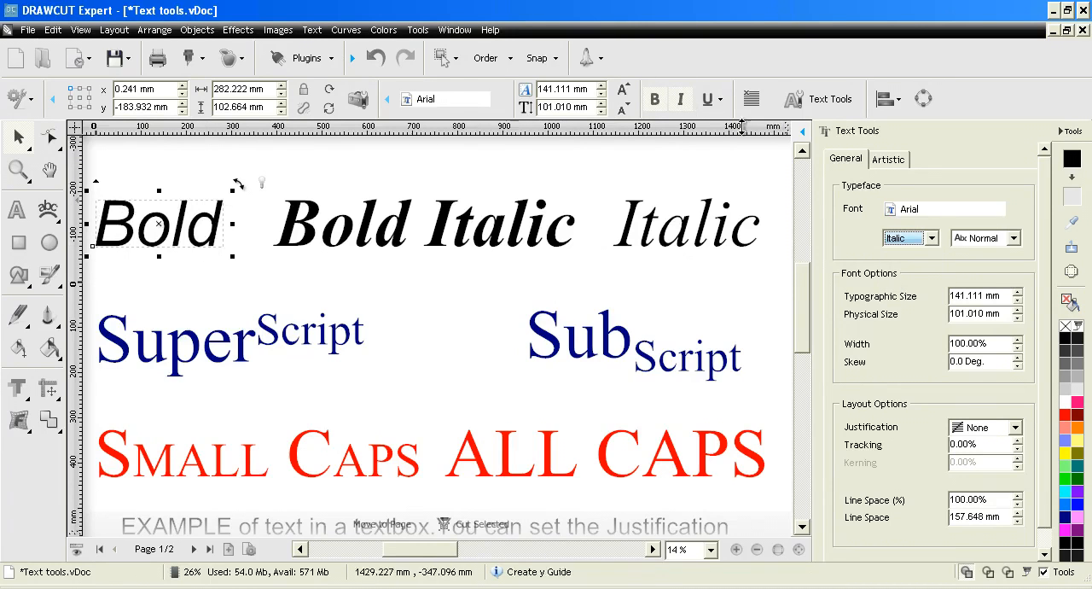
click(919, 243)
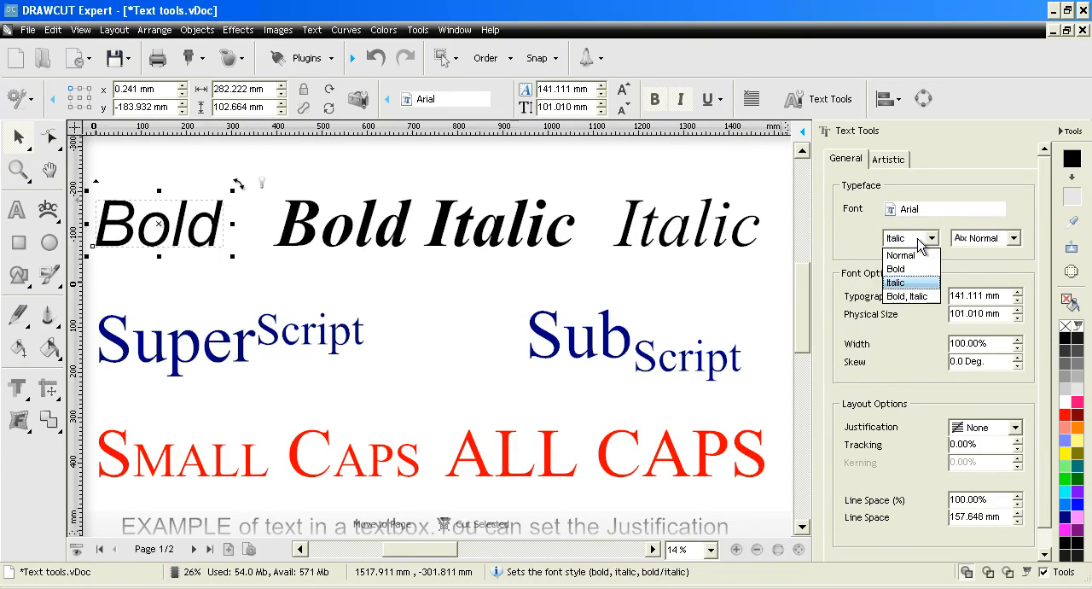
click(905, 297)
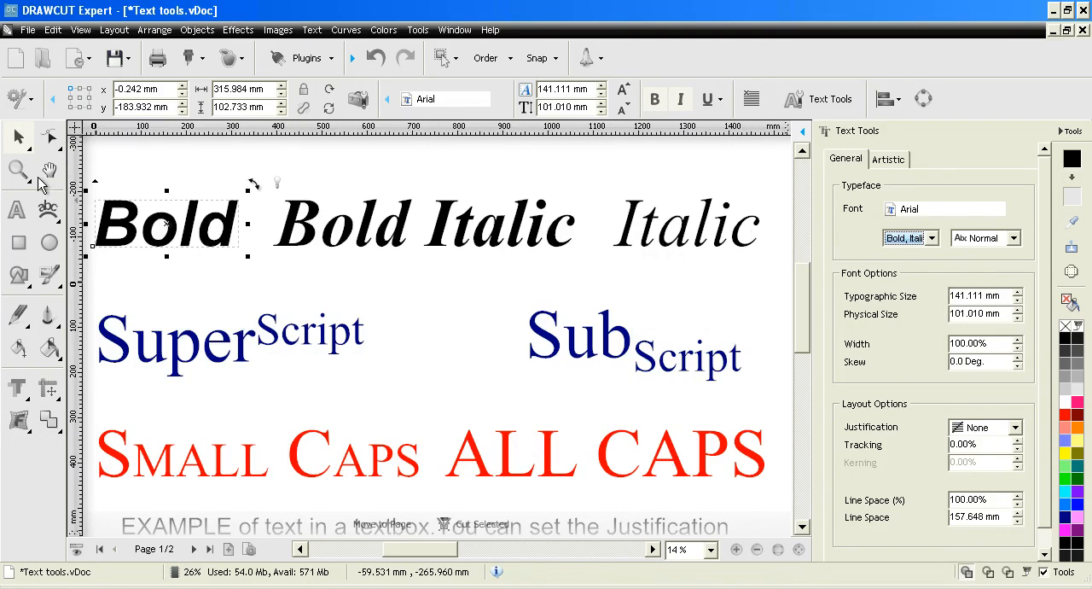
- Examine the character style settings of the raised "Script" letters, the "Small Caps" text and the "ALL CAPS" text
click(16, 210)
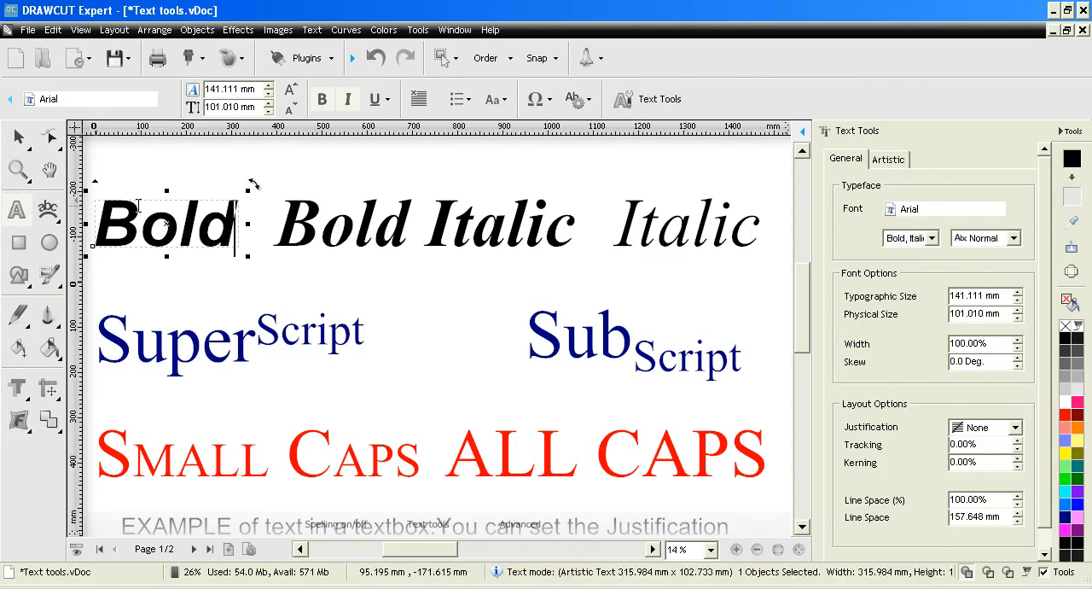
click(309, 342)
drag(256, 333, 369, 334)
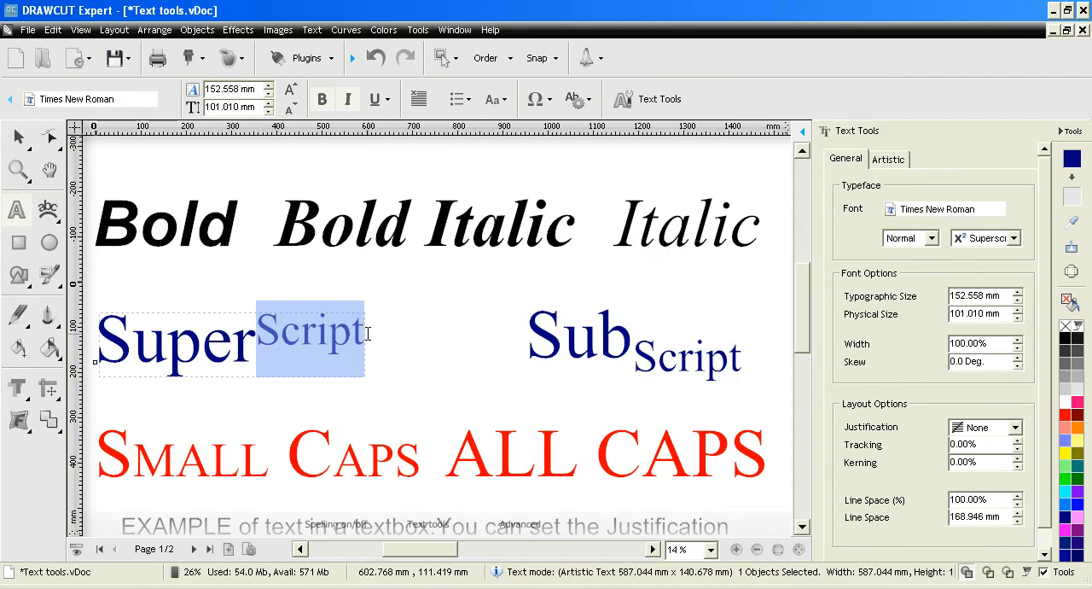
click(1014, 238)
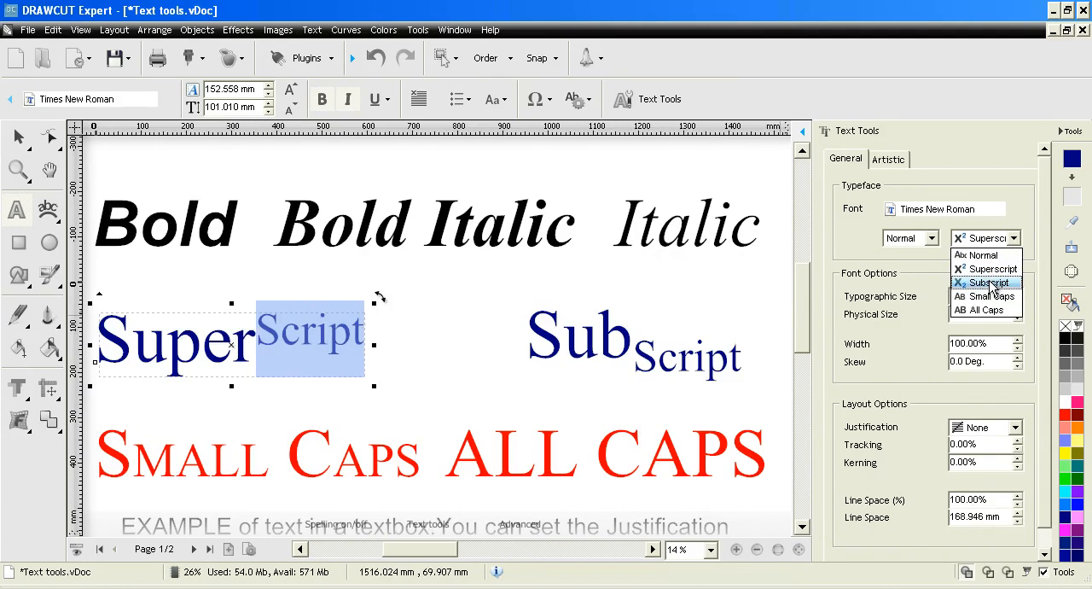
click(891, 259)
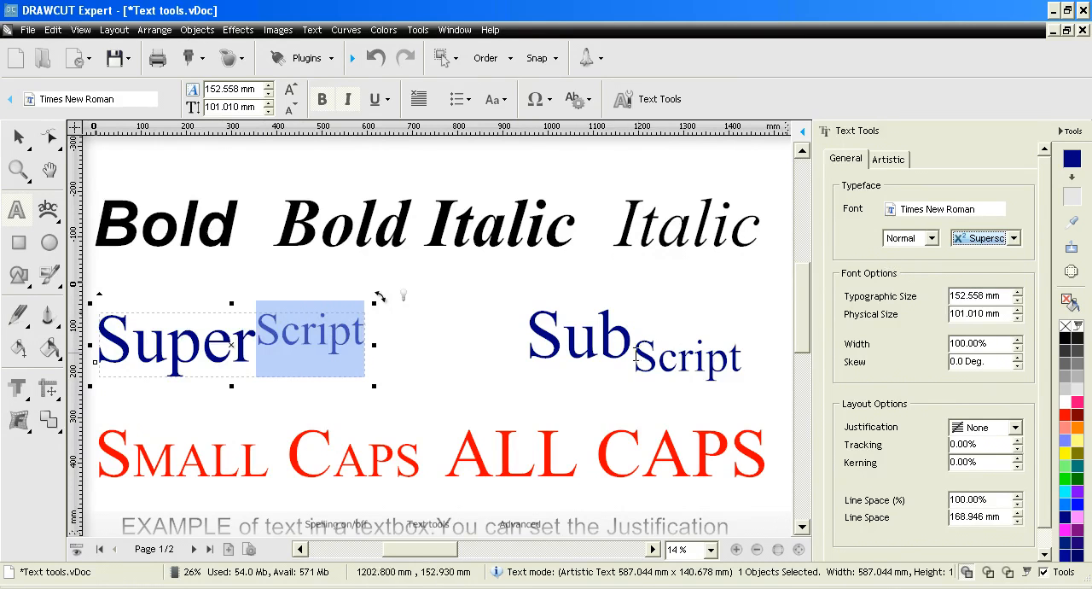
click(332, 456)
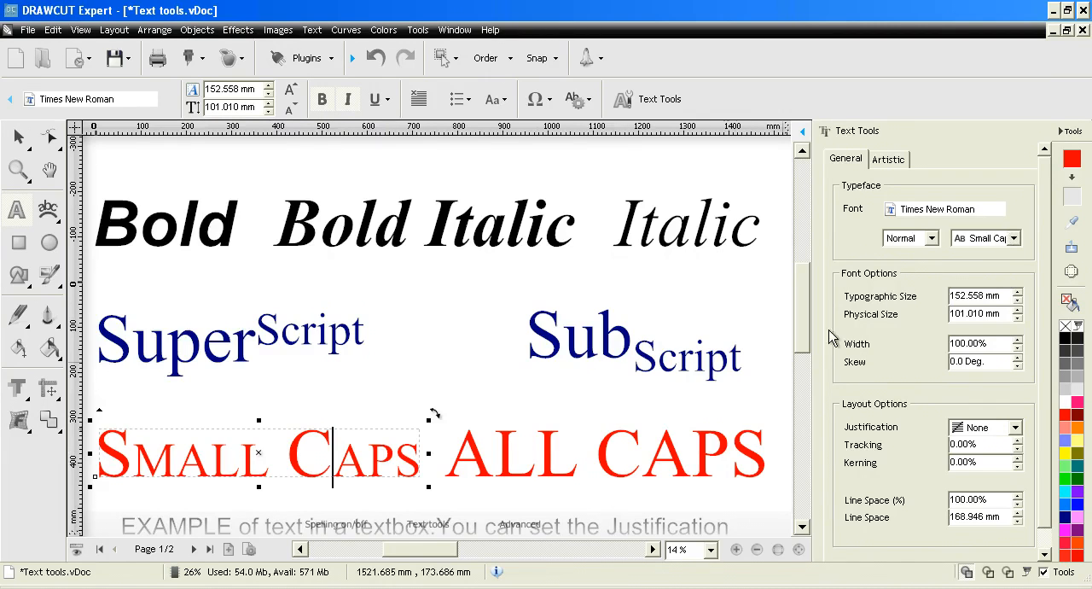
click(642, 456)
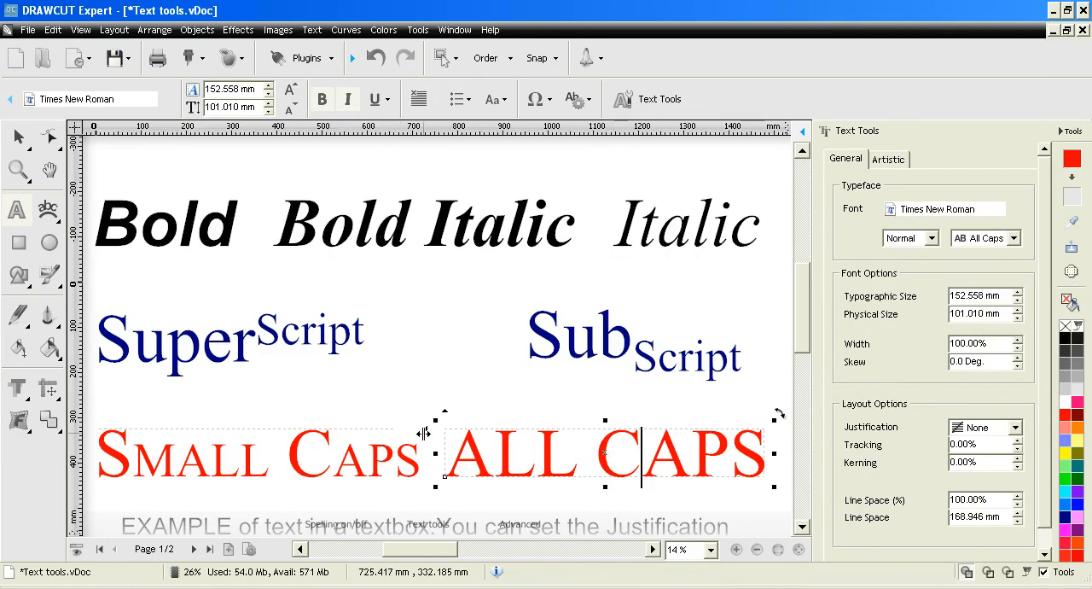
- Try the All Caps character style on the whole "Small Caps" text and return it to Small Caps
click(367, 456)
key(ctrl+a)
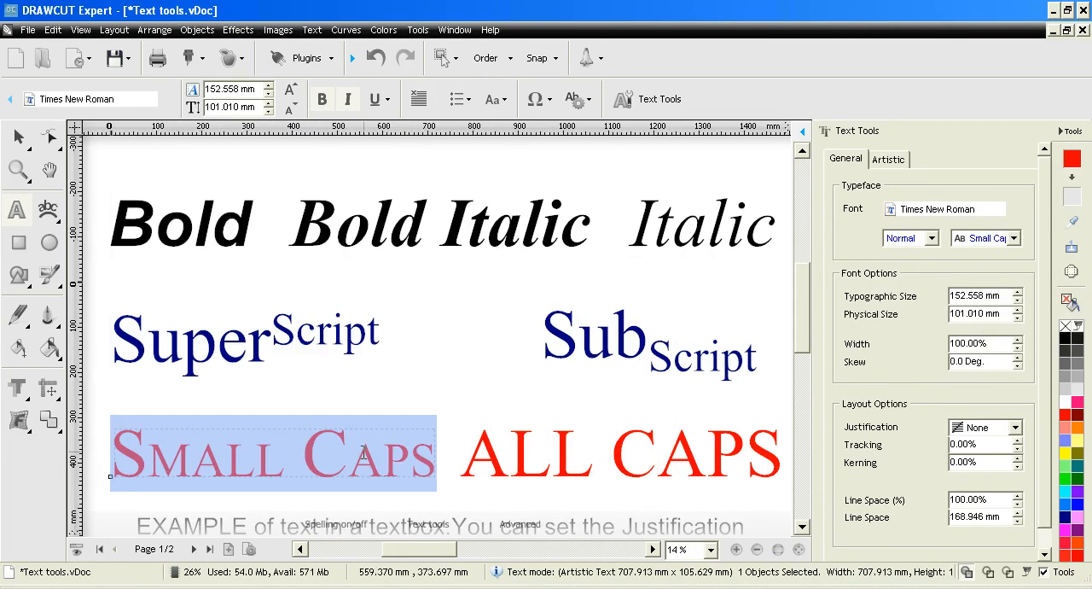
click(1014, 238)
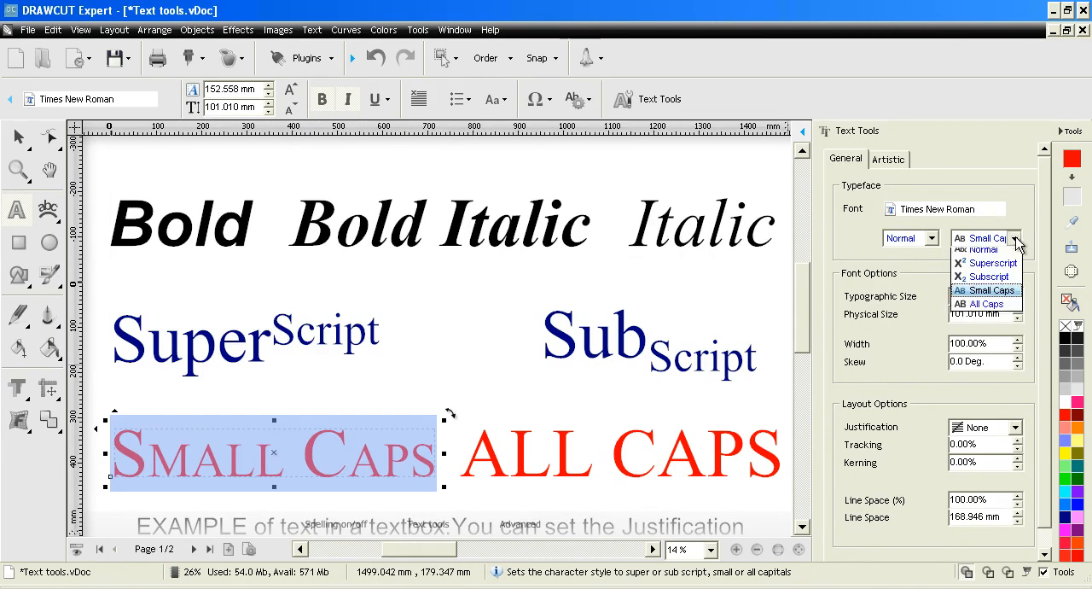
click(979, 304)
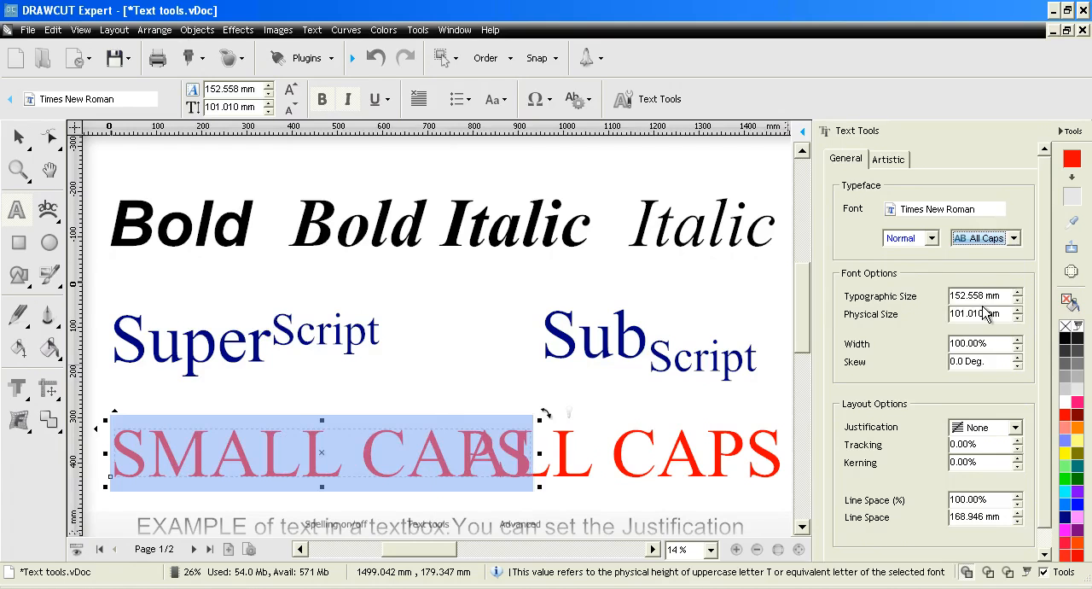
click(1015, 239)
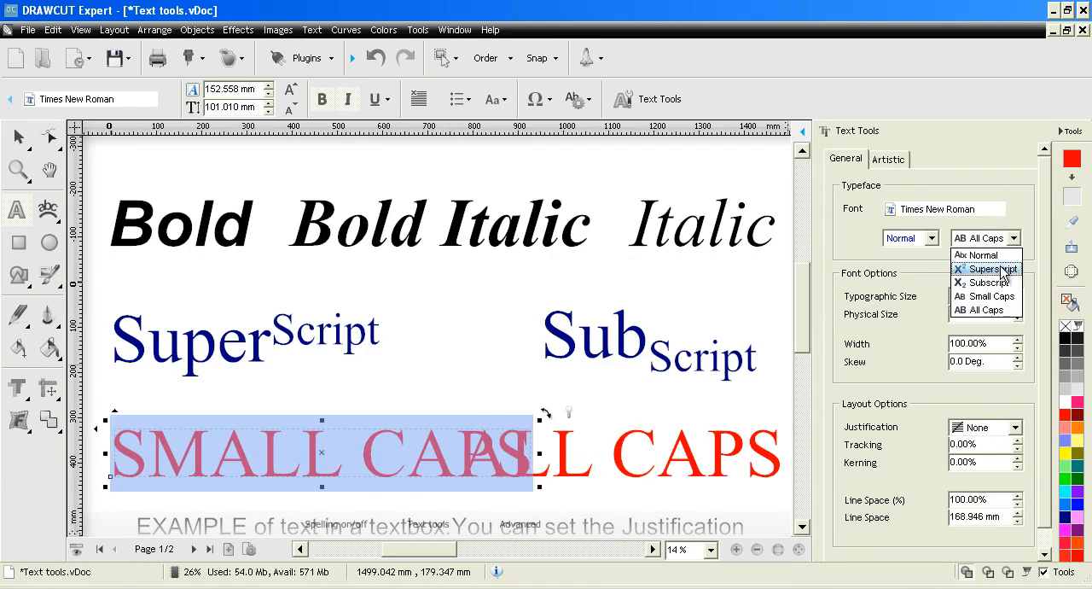
click(993, 296)
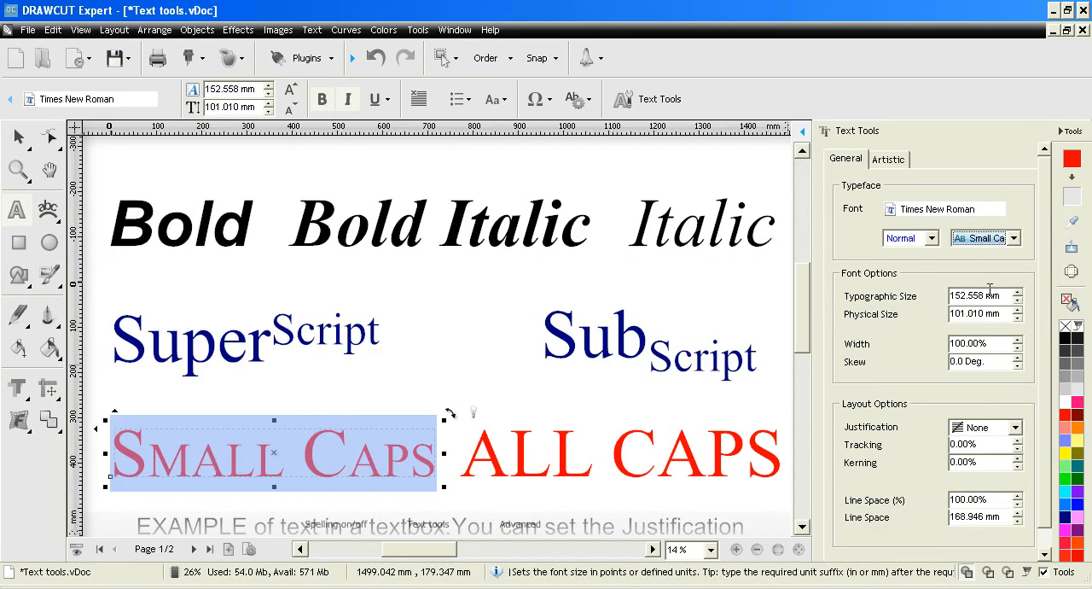
- Remove both bold and italic formatting from the "Bold" text object
click(18, 142)
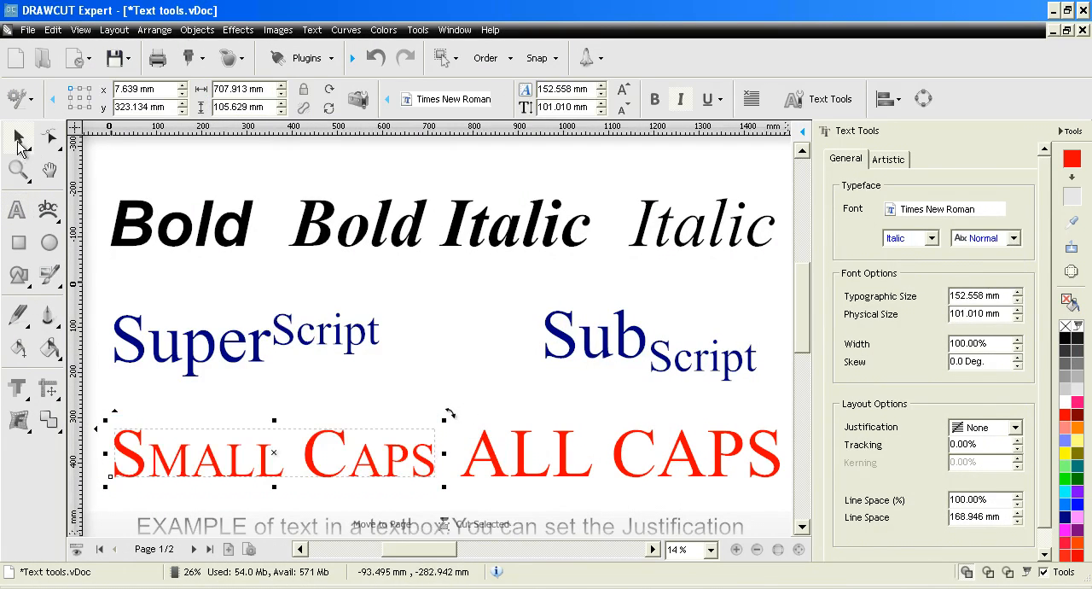
click(227, 218)
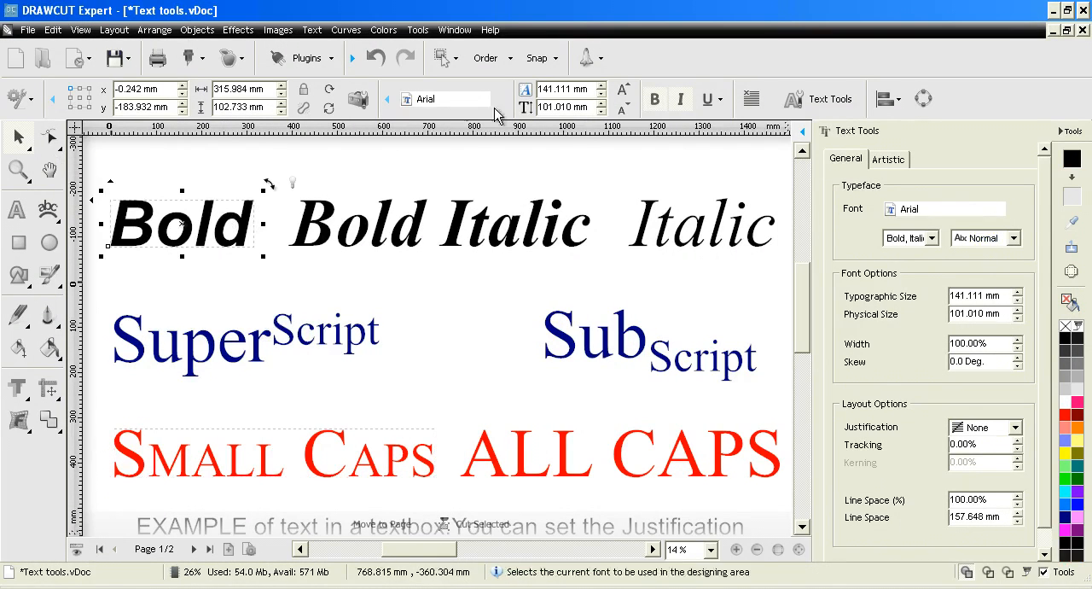
click(655, 100)
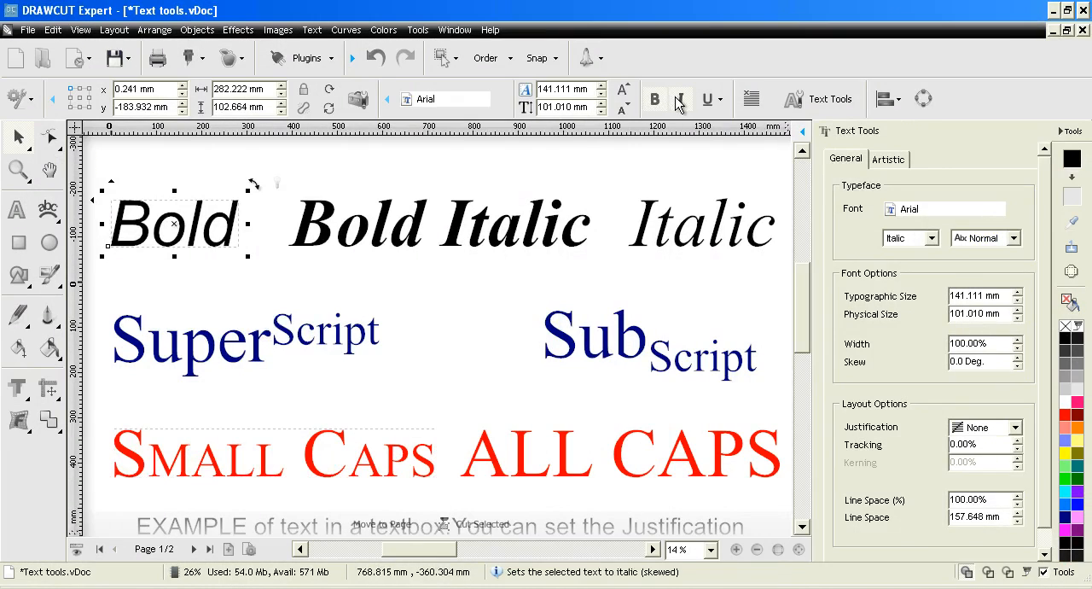
click(680, 99)
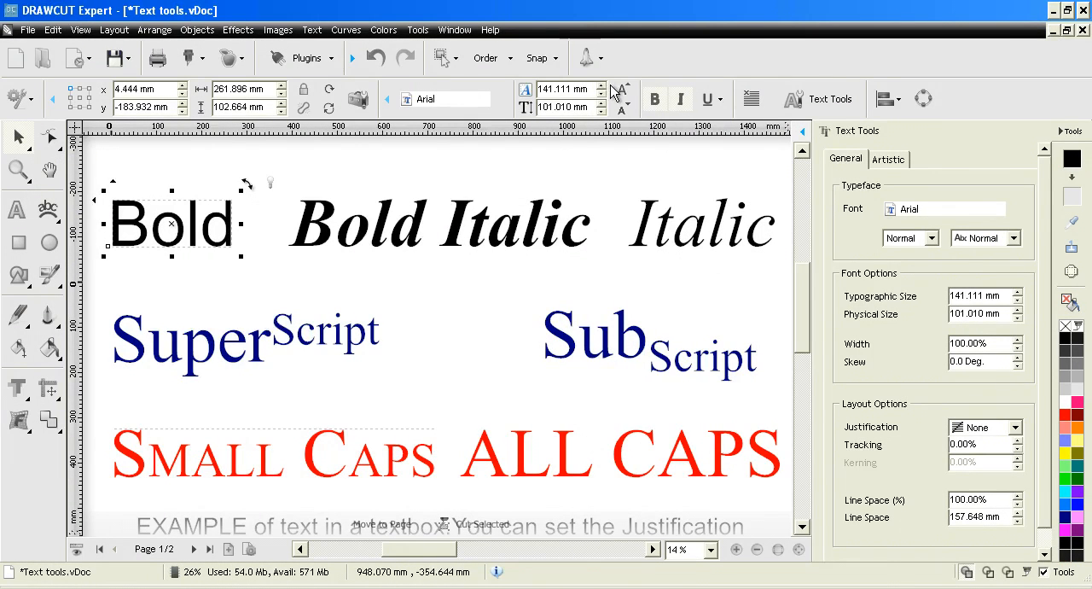
- Set the "Bold" text's typographic size to 140.511 mm, equal to a physical size of 100.581 mm
mouse_move(604, 92)
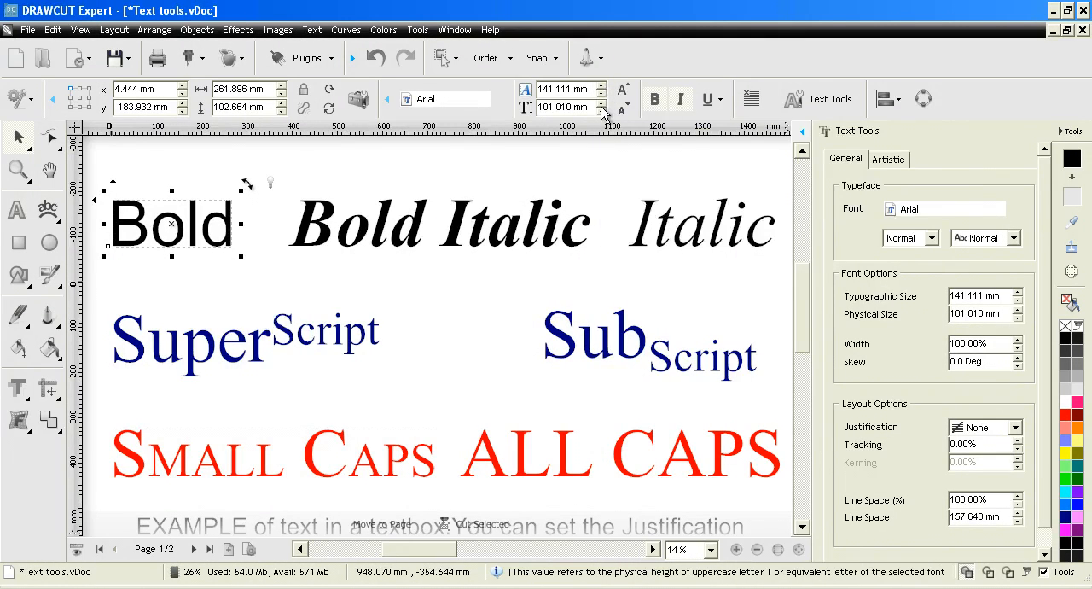
mouse_move(603, 112)
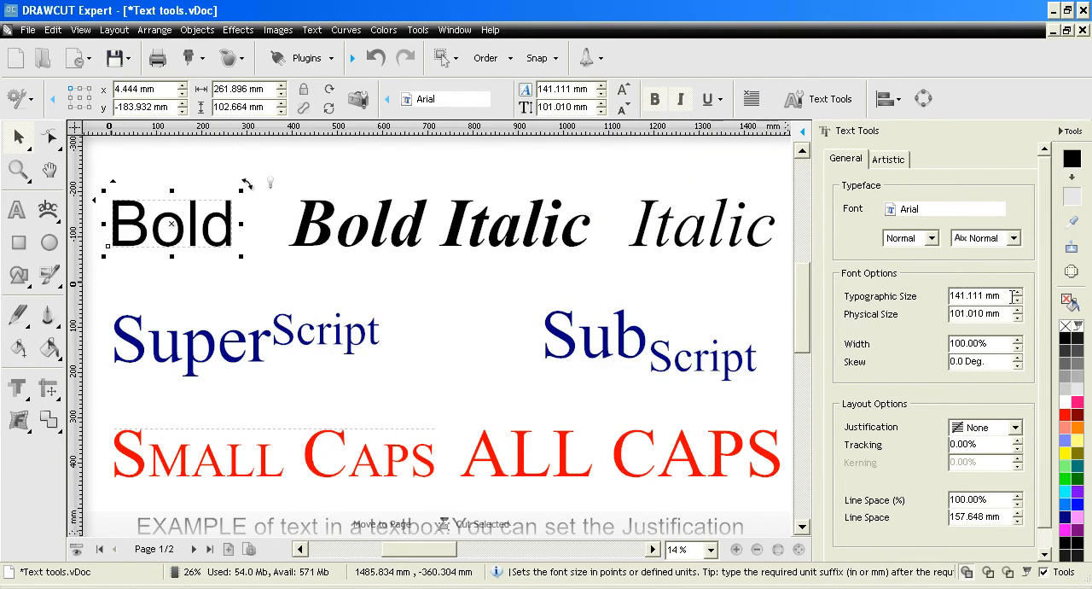
drag(1016, 293, 1017, 318)
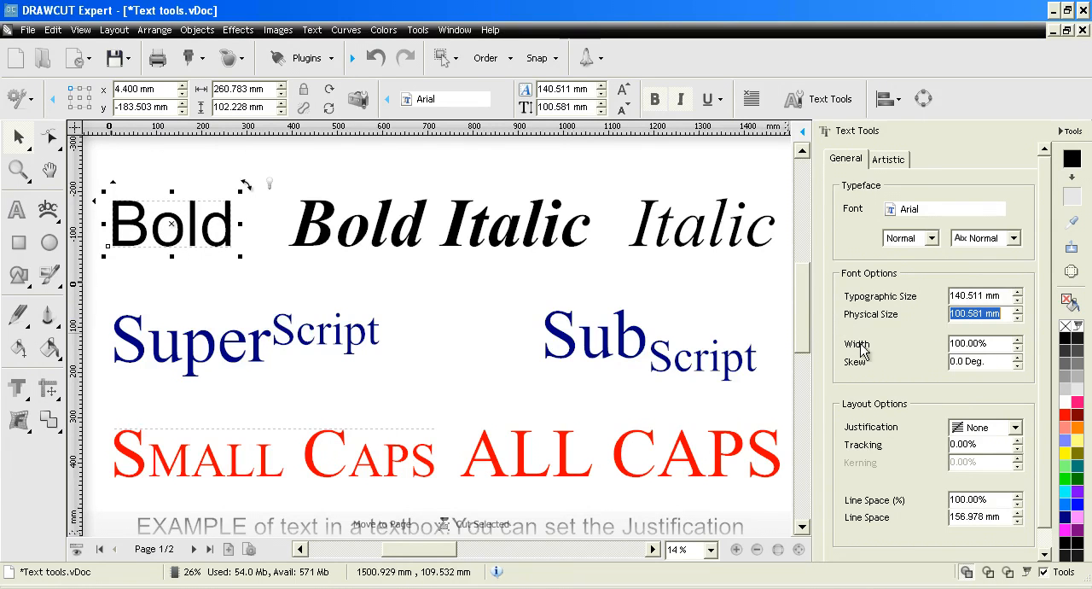
- Try font widths of 115% and 90% on the "Bold" text and return the width to 100%
click(1016, 341)
click(1016, 340)
click(1016, 340)
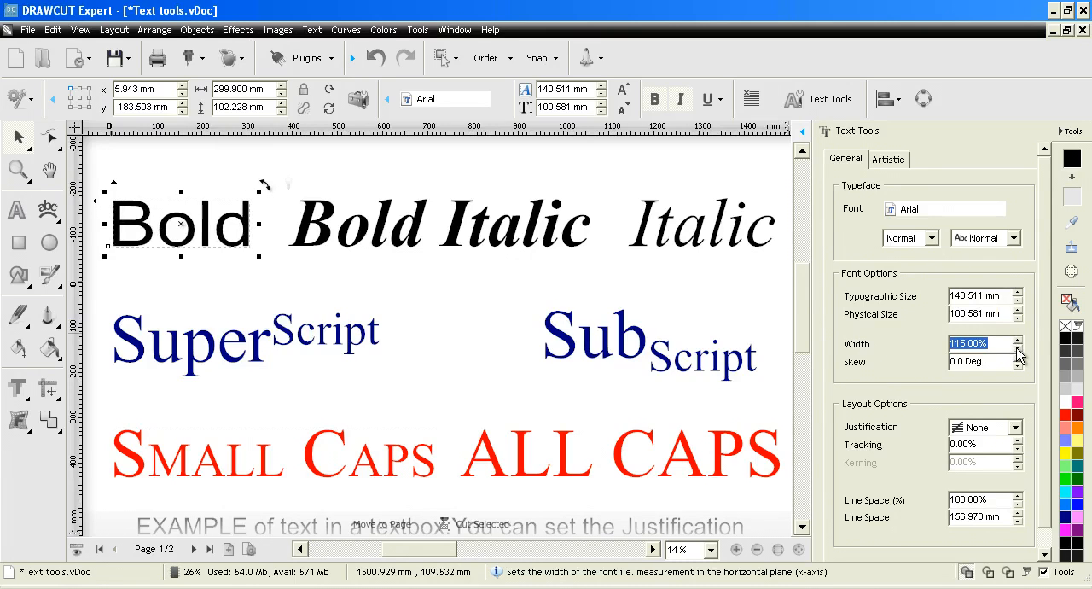
click(1017, 348)
click(1017, 348)
click(1017, 349)
click(1017, 348)
click(1017, 348)
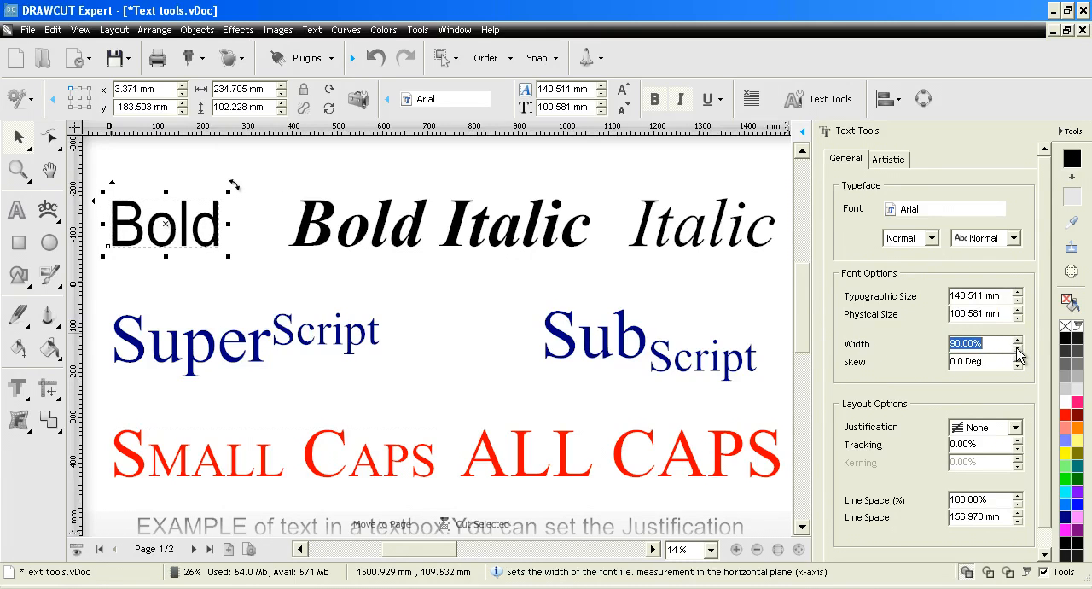
click(1017, 340)
click(1017, 340)
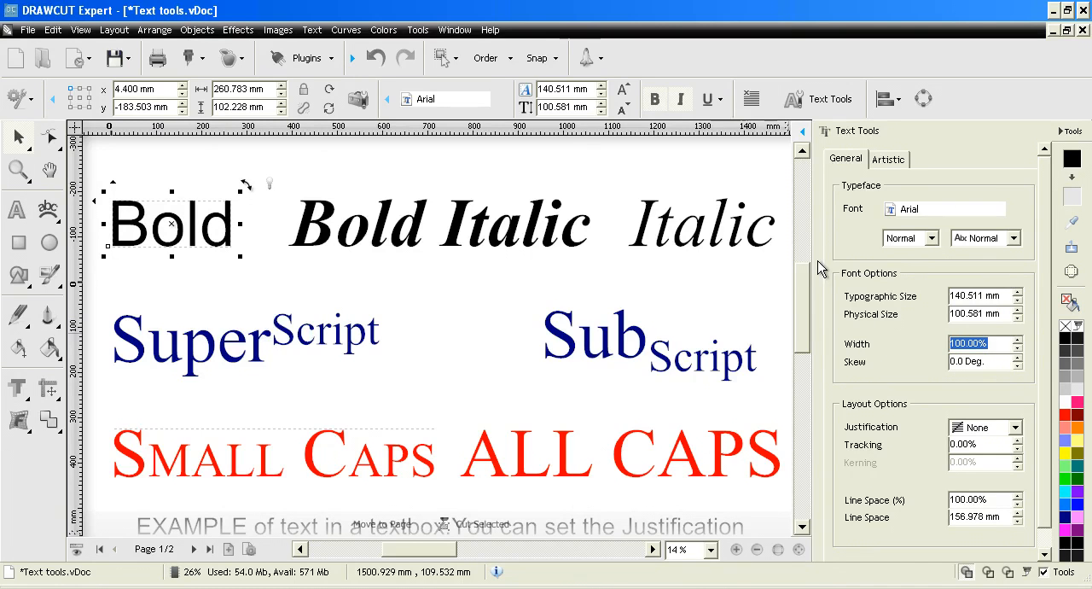
- Try italic and skews of -20 and 15 degrees on the "Bold" text, and return it to normal style with 0 degrees skew
click(681, 100)
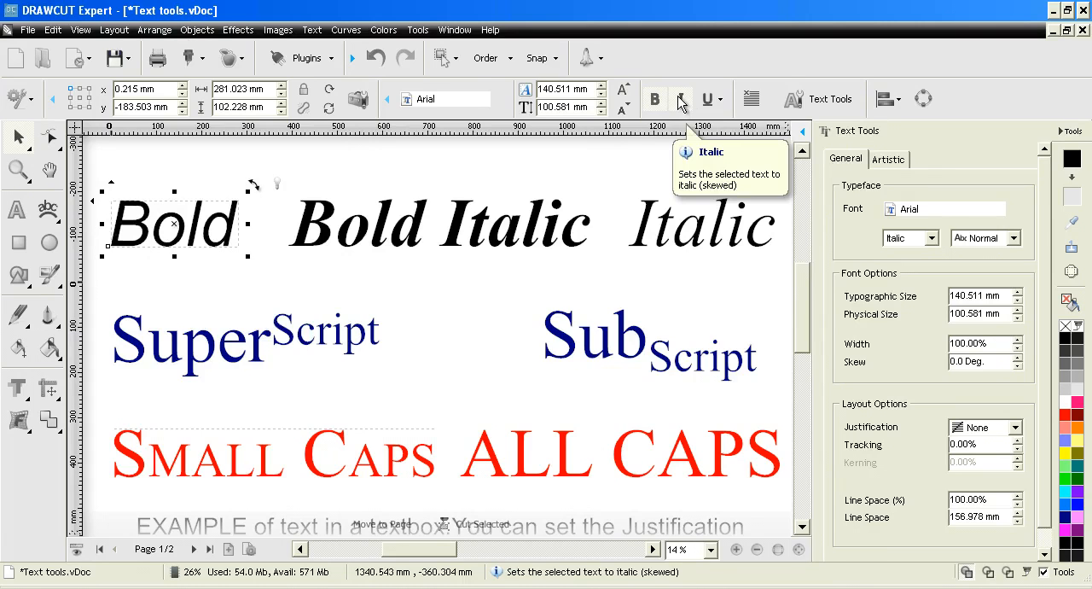
click(681, 101)
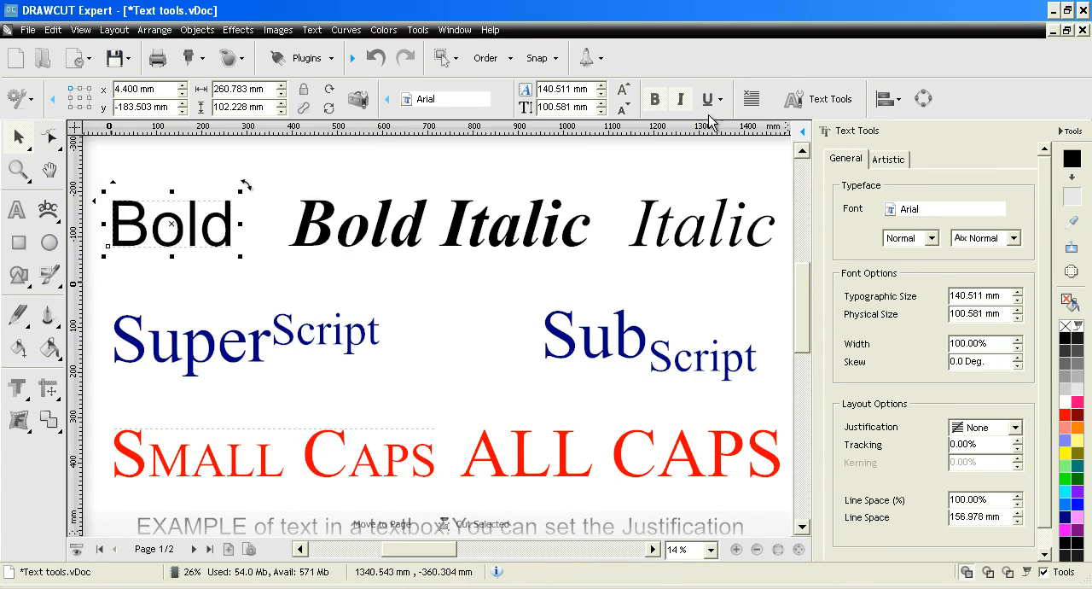
click(1018, 366)
click(1018, 366)
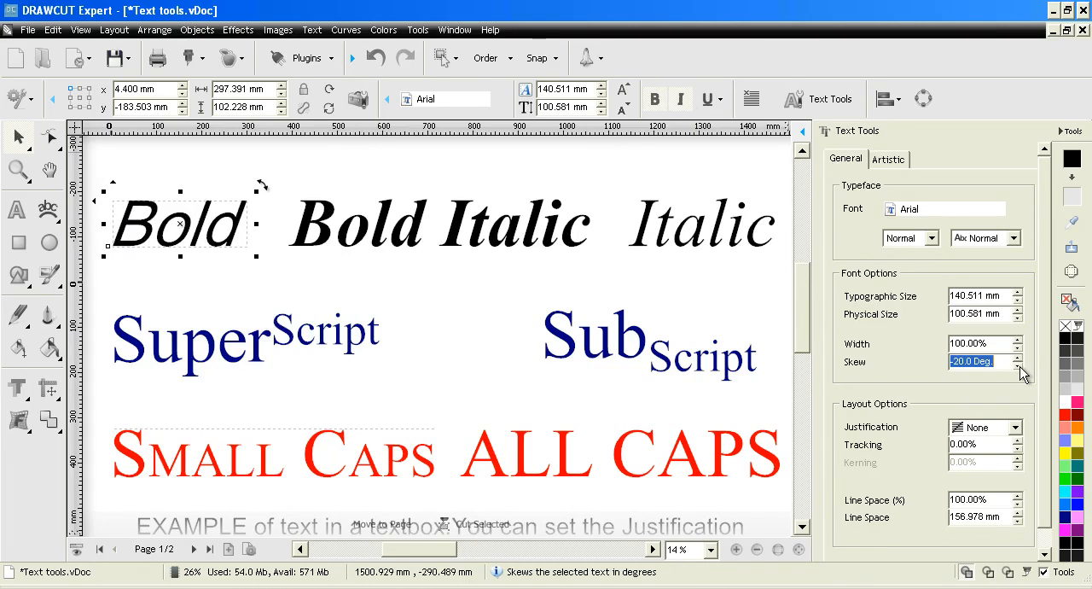
click(1018, 366)
click(1018, 357)
click(1018, 358)
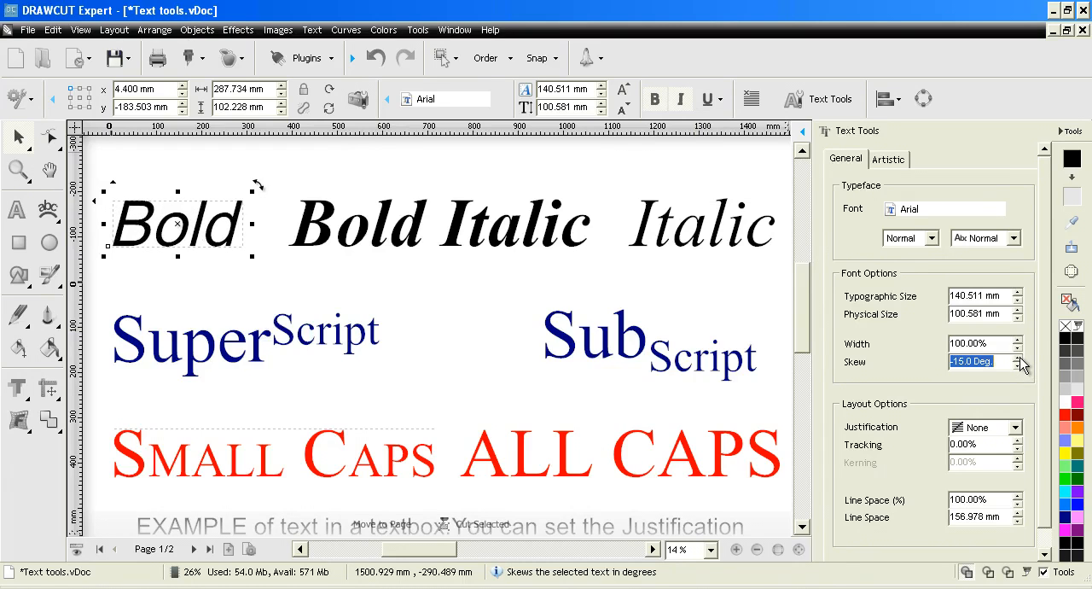
click(1018, 357)
click(1018, 358)
click(1018, 358)
click(1018, 358)
click(1018, 358)
click(1018, 358)
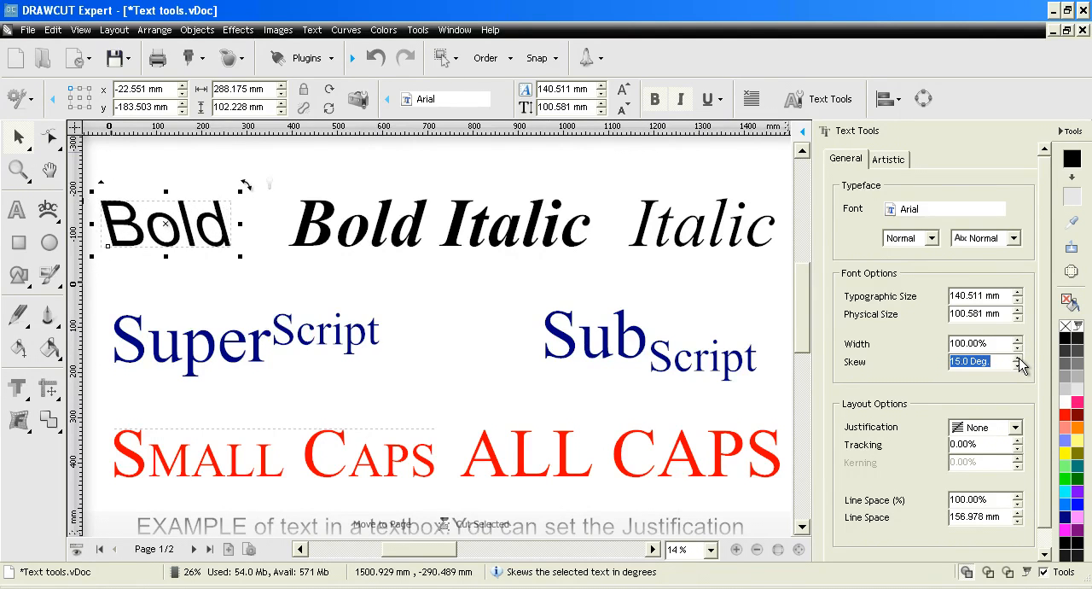
click(1019, 366)
click(1018, 366)
click(1018, 366)
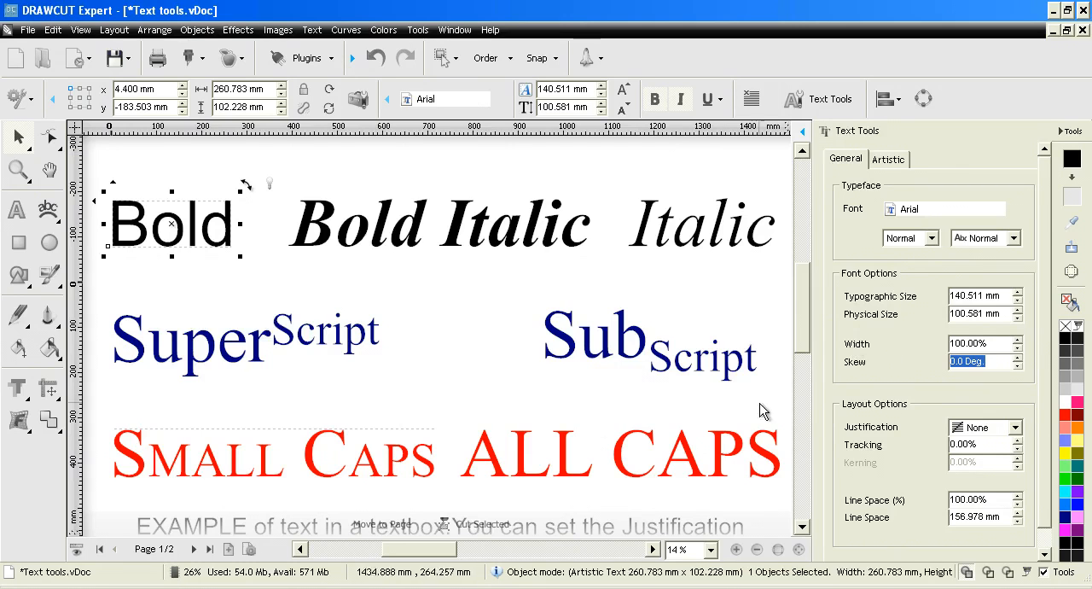
- Go to page 2, select the example text box, and try Left and Center justification on it
click(193, 548)
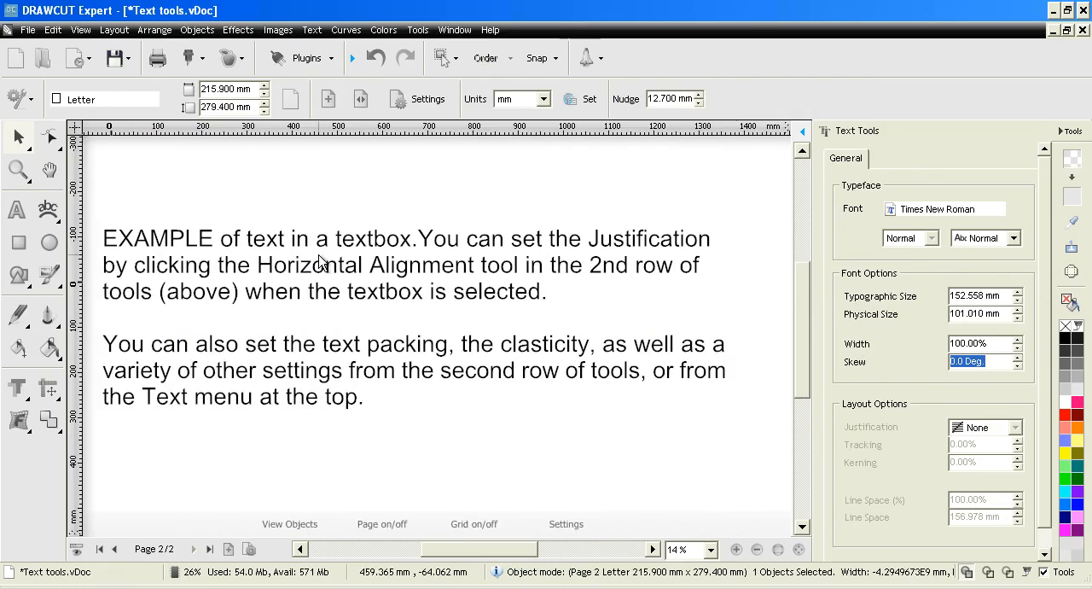
click(355, 294)
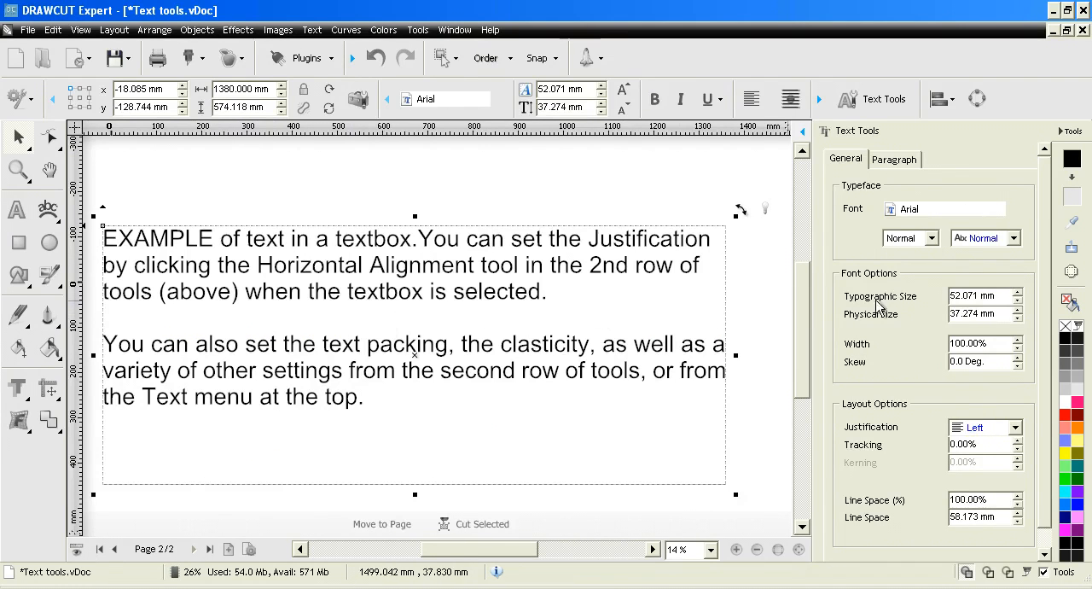
click(1016, 429)
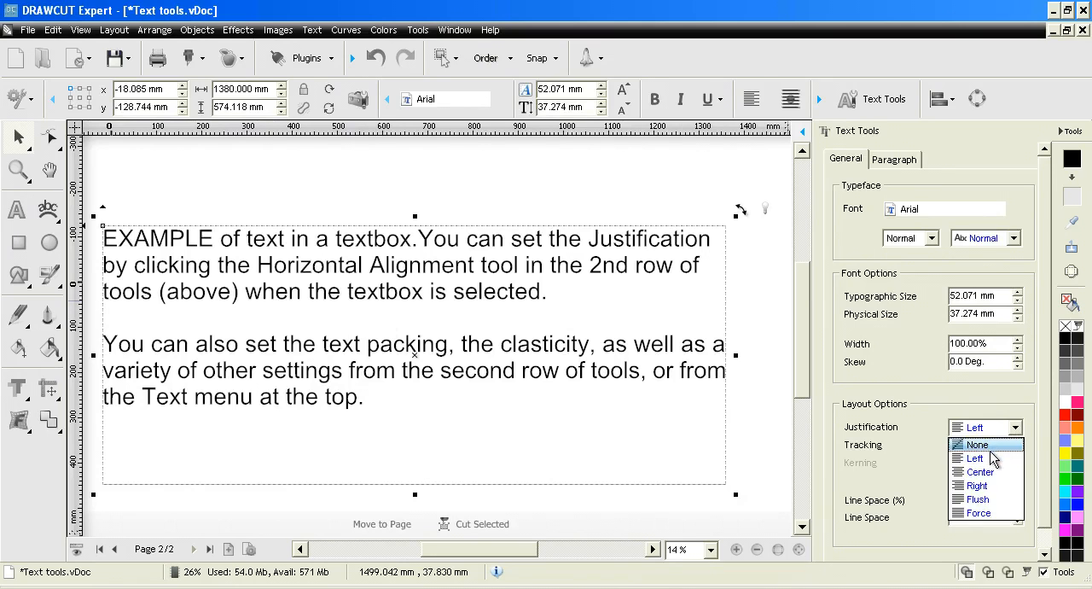
click(952, 453)
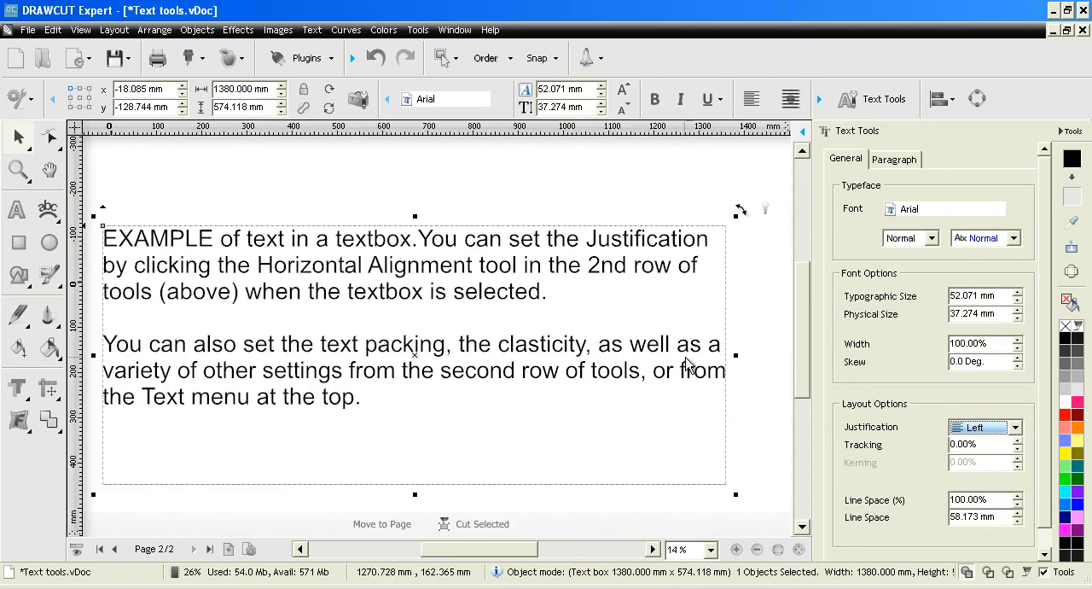
click(978, 434)
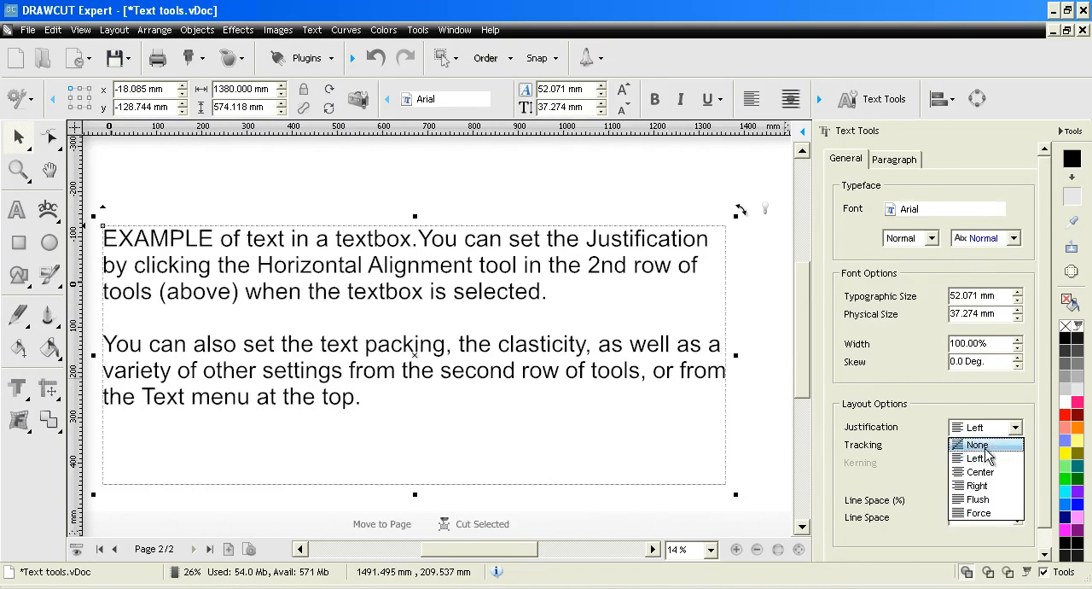
click(978, 473)
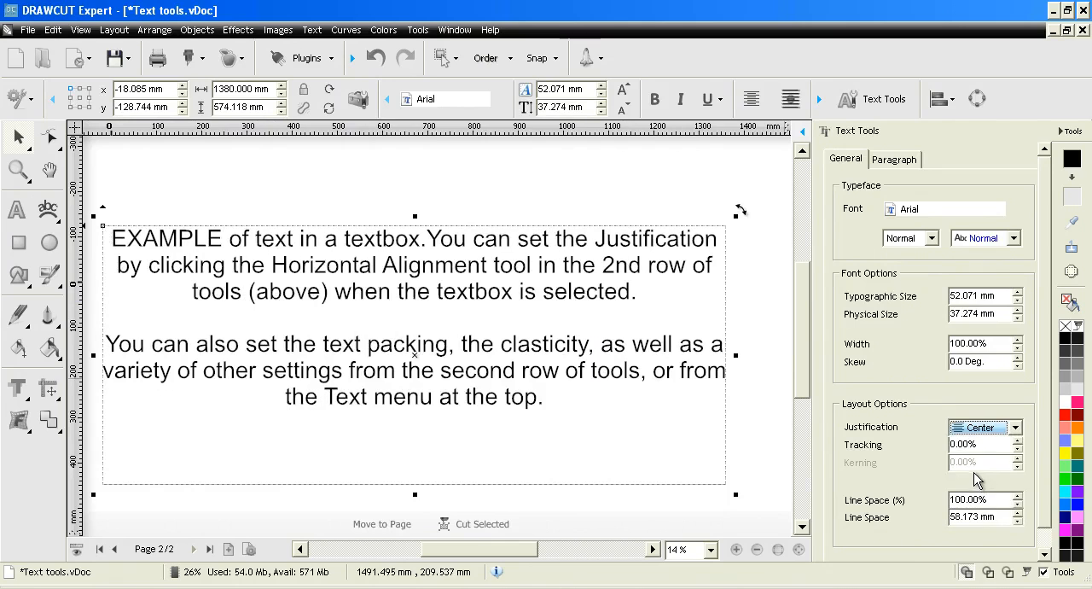
- Try Right, Flush and Force justification on the text box
click(1016, 432)
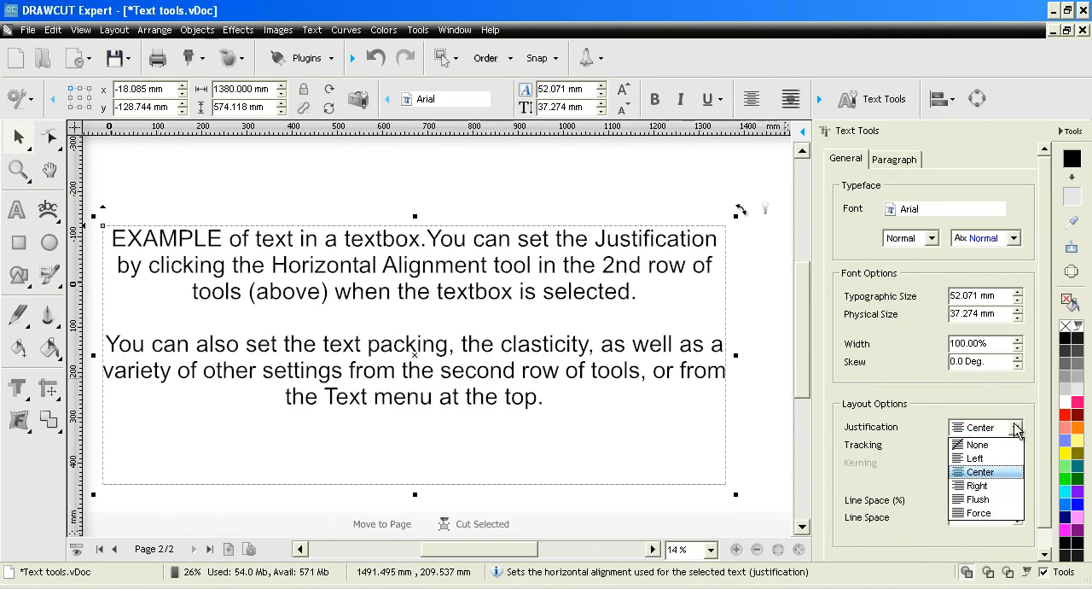
click(987, 483)
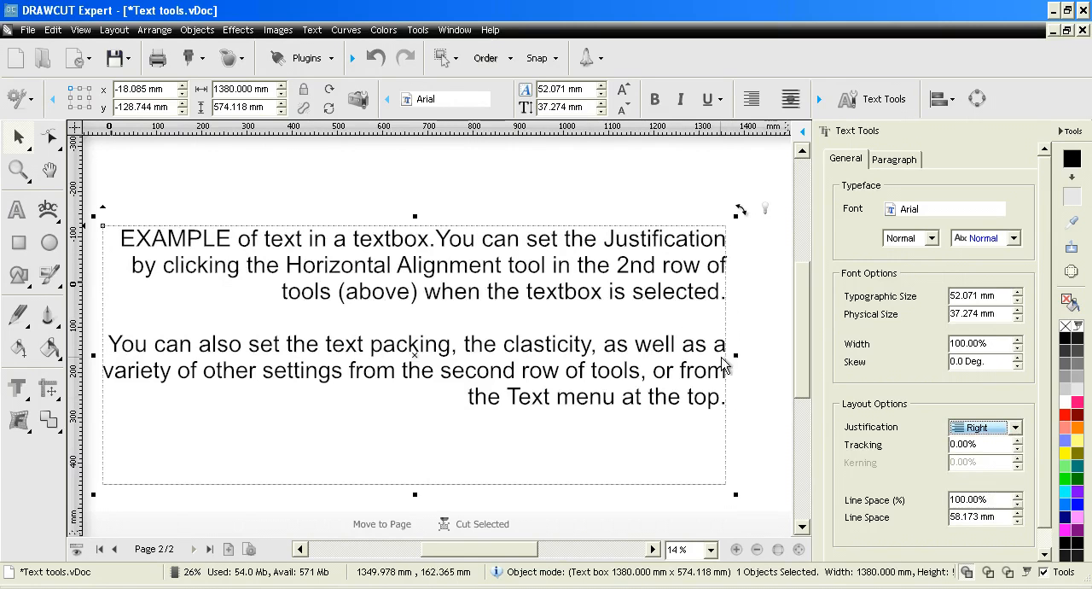
click(979, 427)
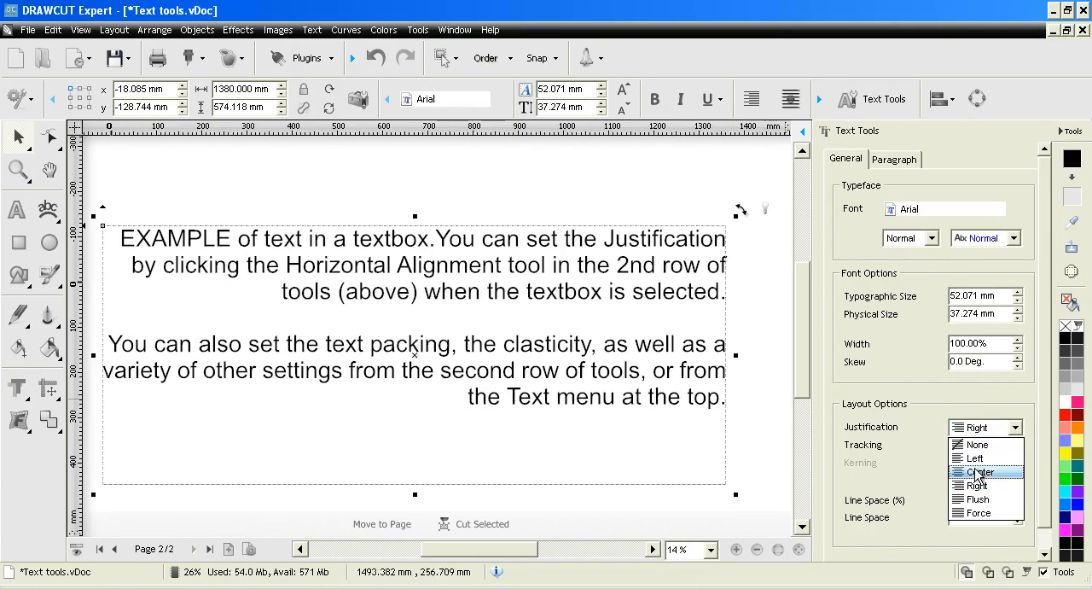
click(979, 499)
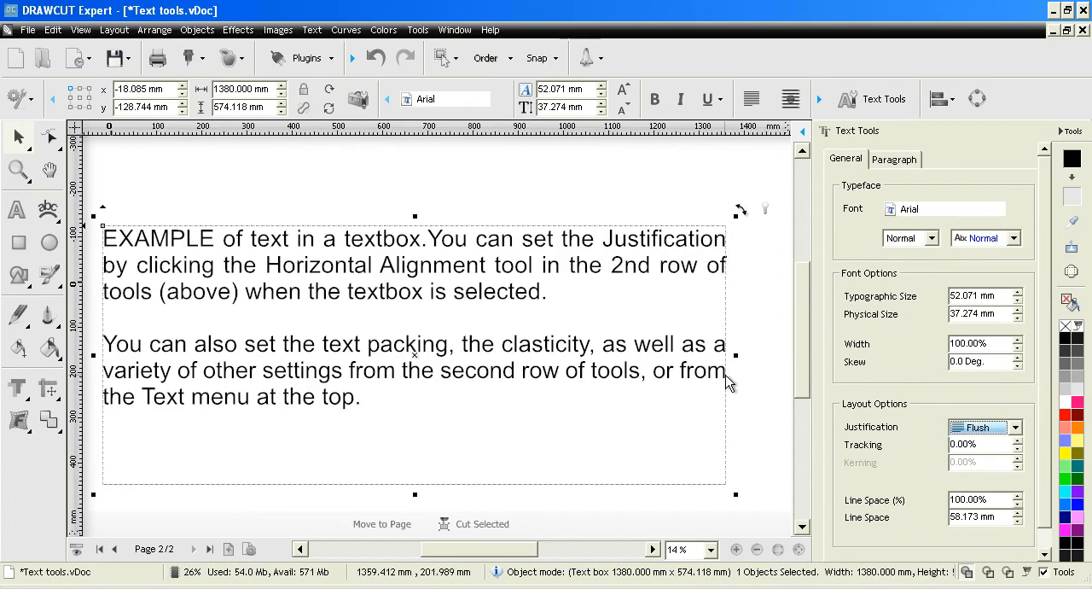
click(977, 429)
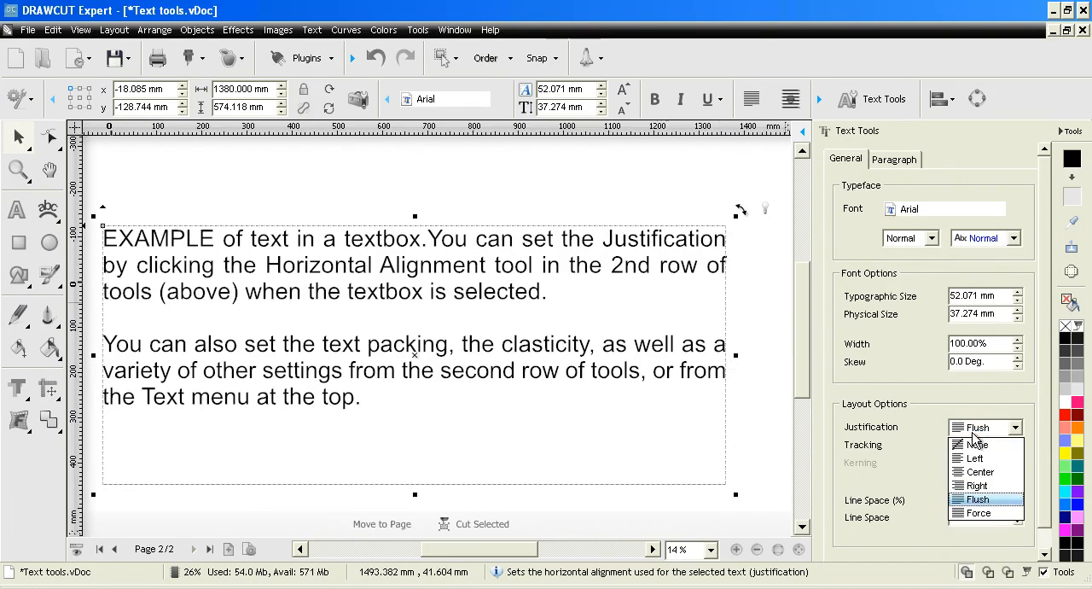
click(978, 513)
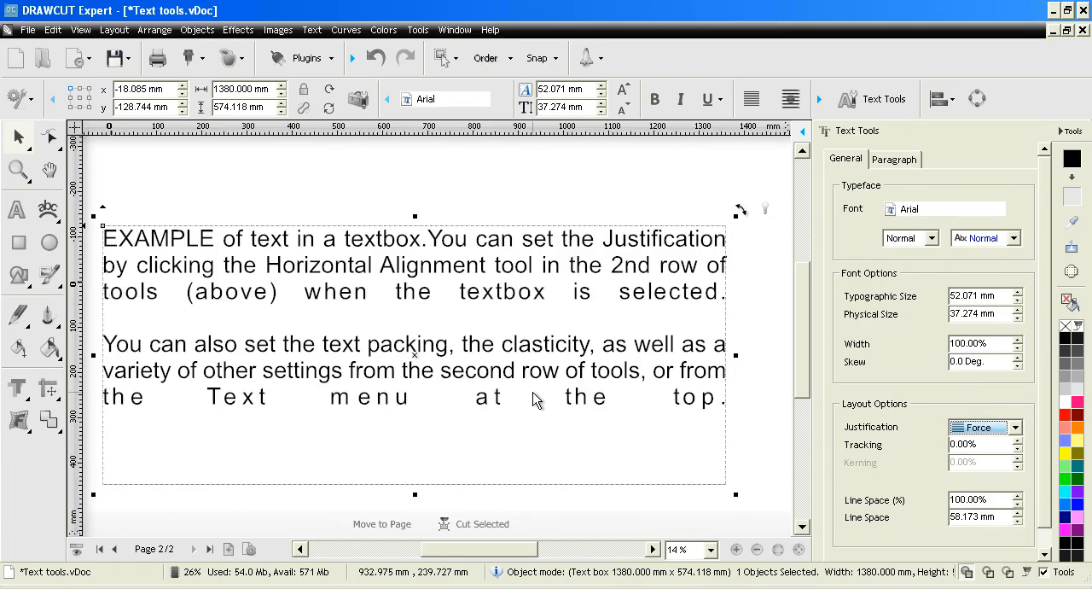
- Set the text box's justification to None
click(970, 430)
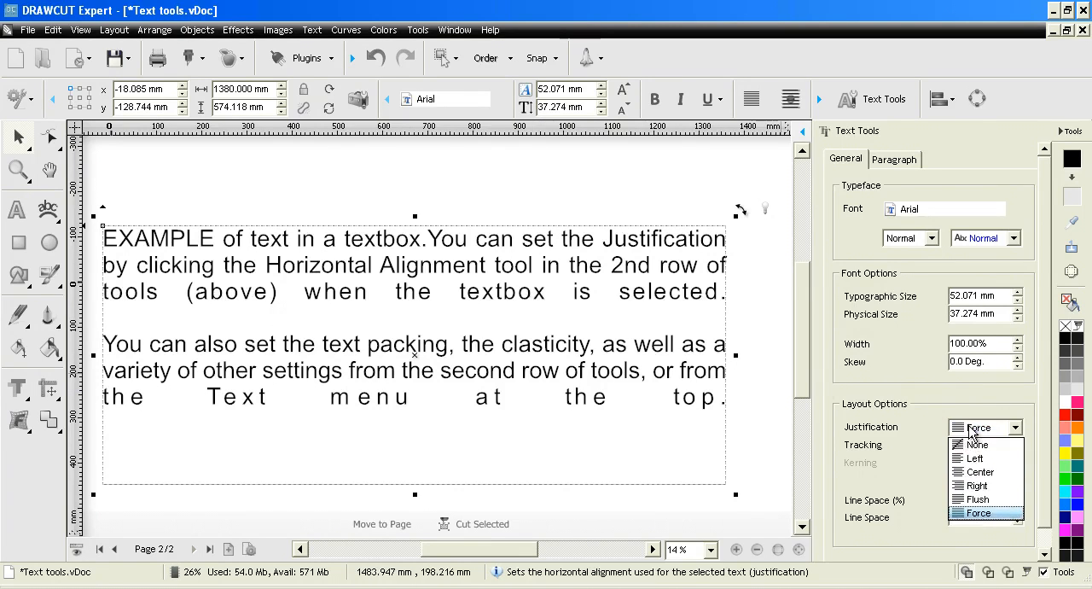
click(977, 444)
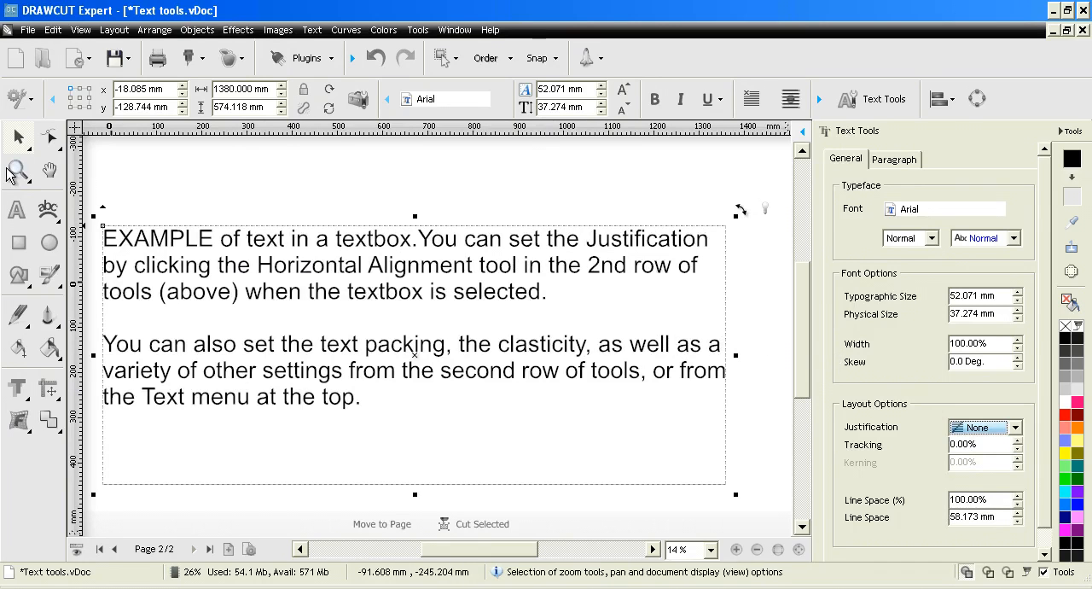
key(F4)
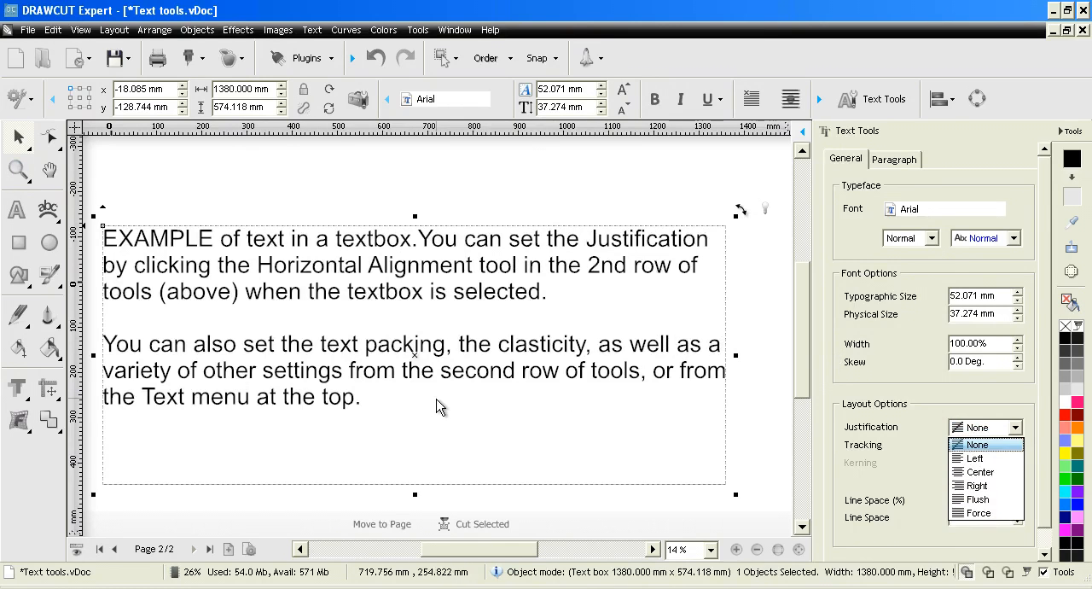
key(F4)
key(F4)
key(F4)
key(F4)
key(F4)
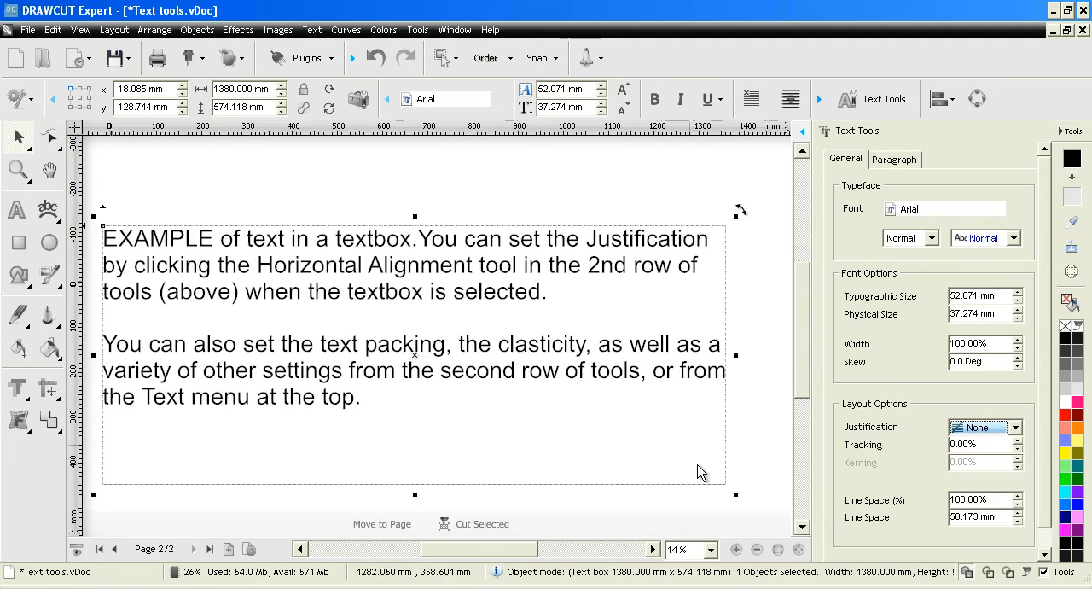
- Try tracking of 15% and -5% on the text box and return the tracking to 0%
click(757, 550)
click(757, 550)
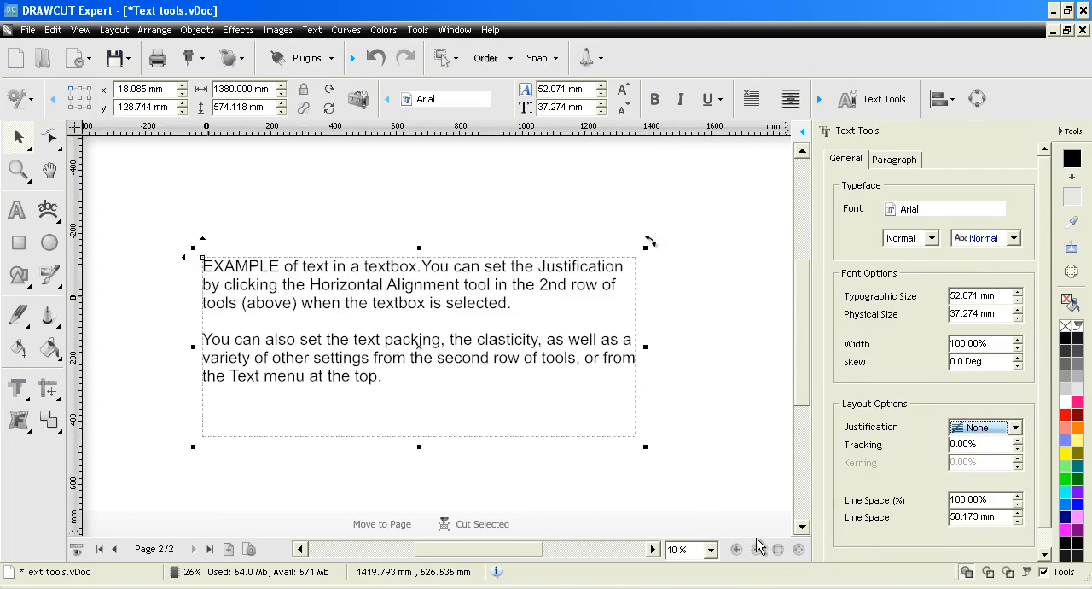
click(1018, 442)
click(1018, 442)
click(1018, 442)
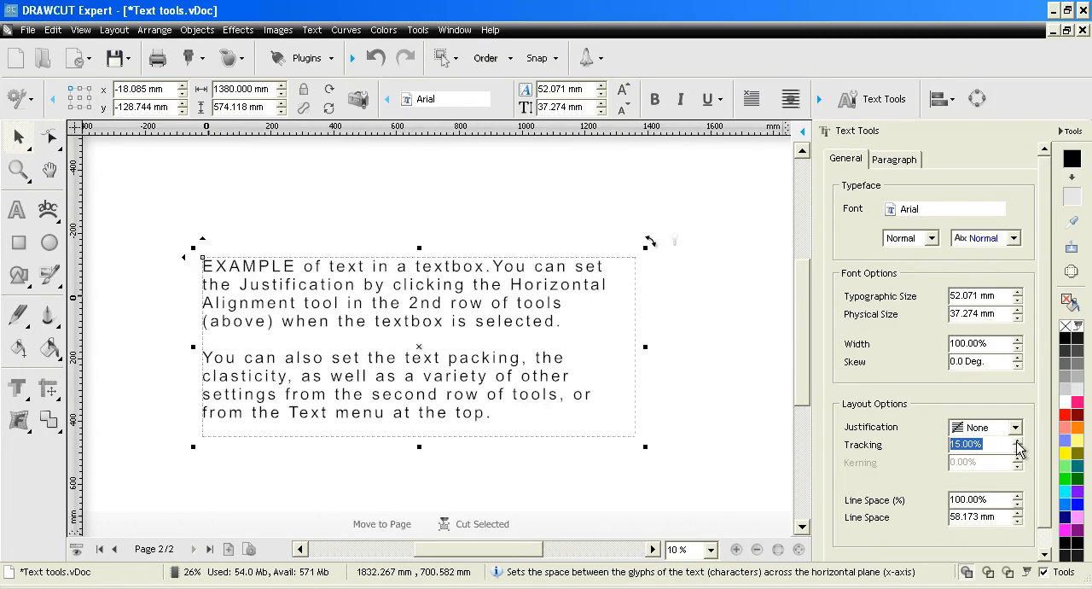
click(1018, 449)
click(1018, 448)
click(1018, 449)
click(1018, 449)
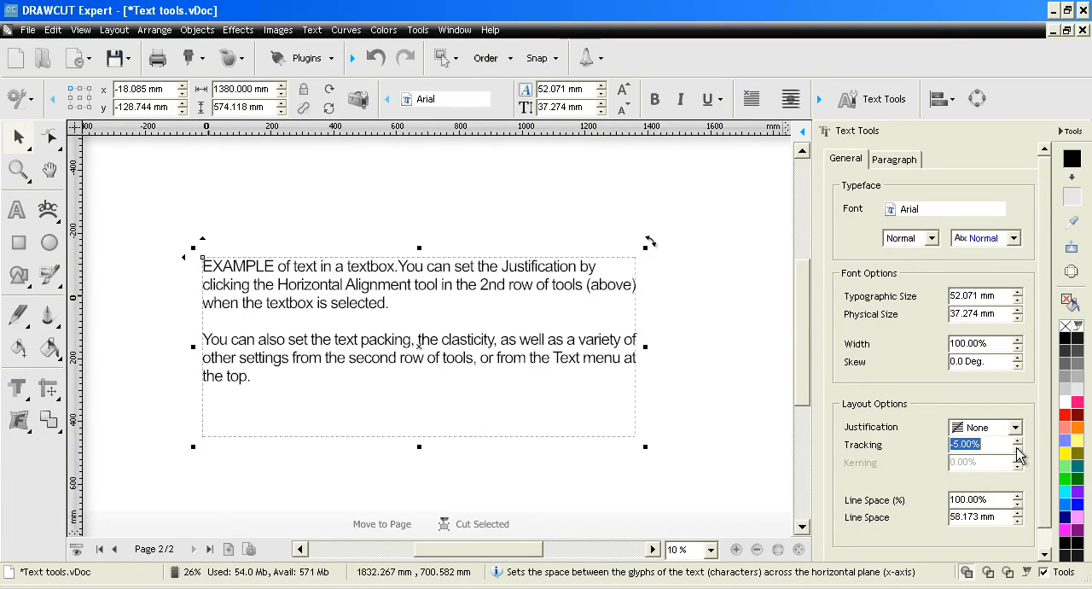
click(1017, 442)
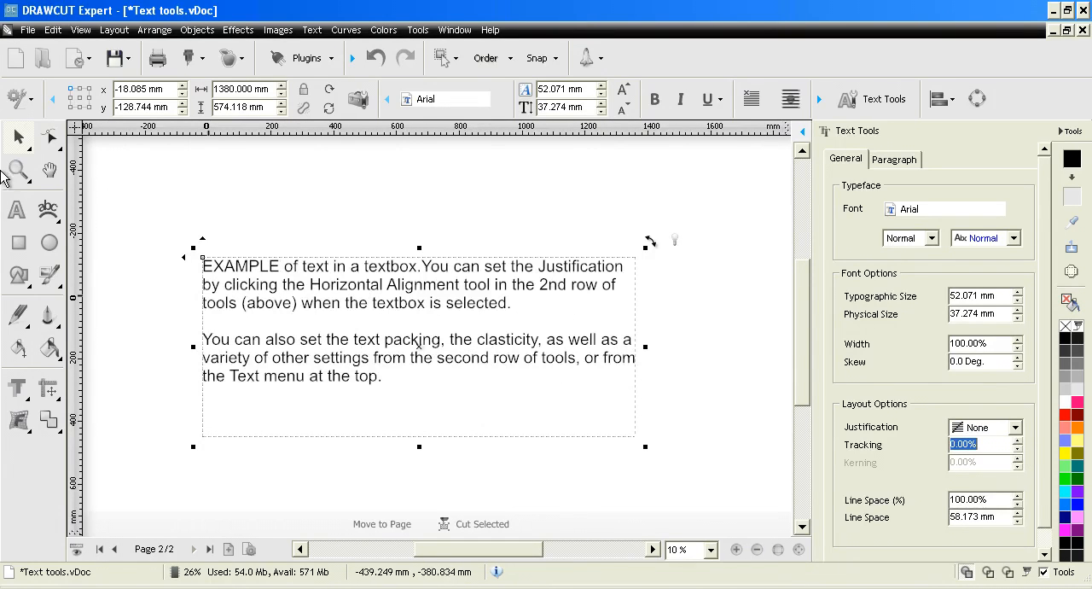
- Place the text cursor between "h" and "e" in "the" before "textbox", try kerning of -5% and 5%, and return it to 0%
click(17, 170)
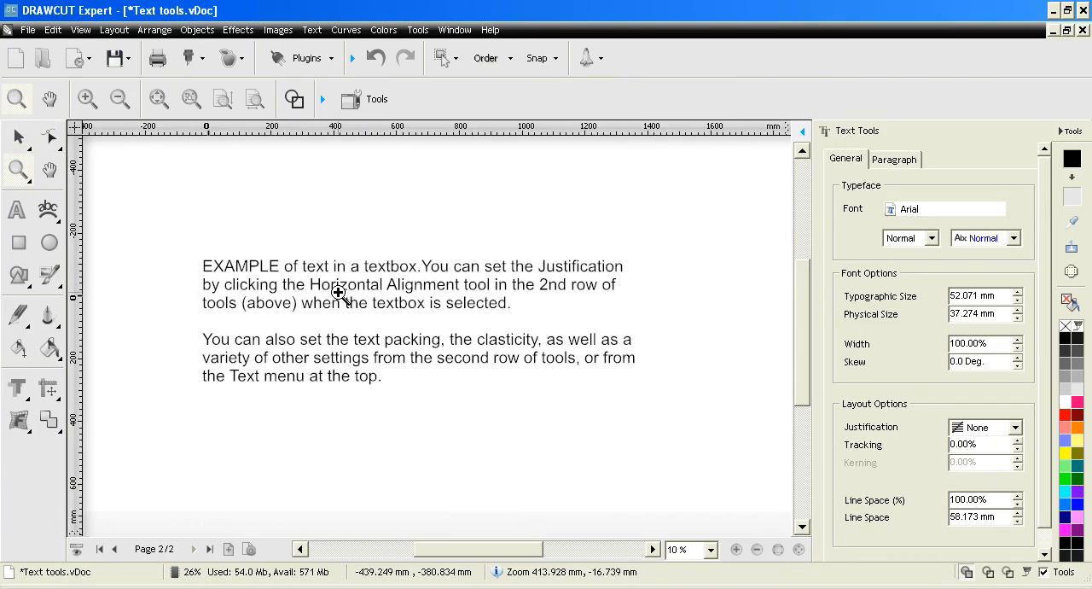
drag(338, 296, 383, 315)
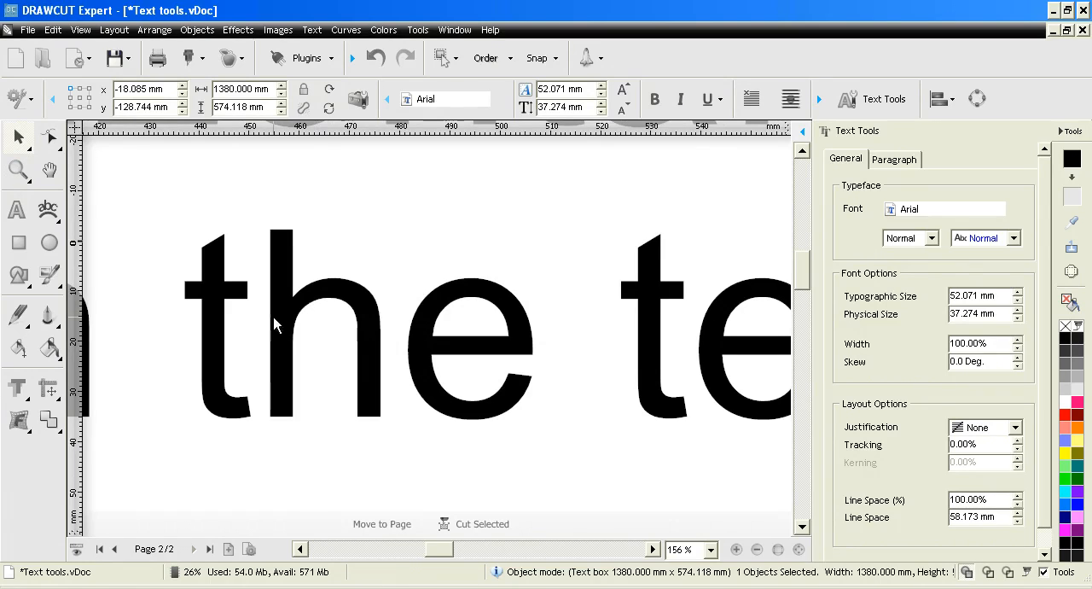
click(16, 209)
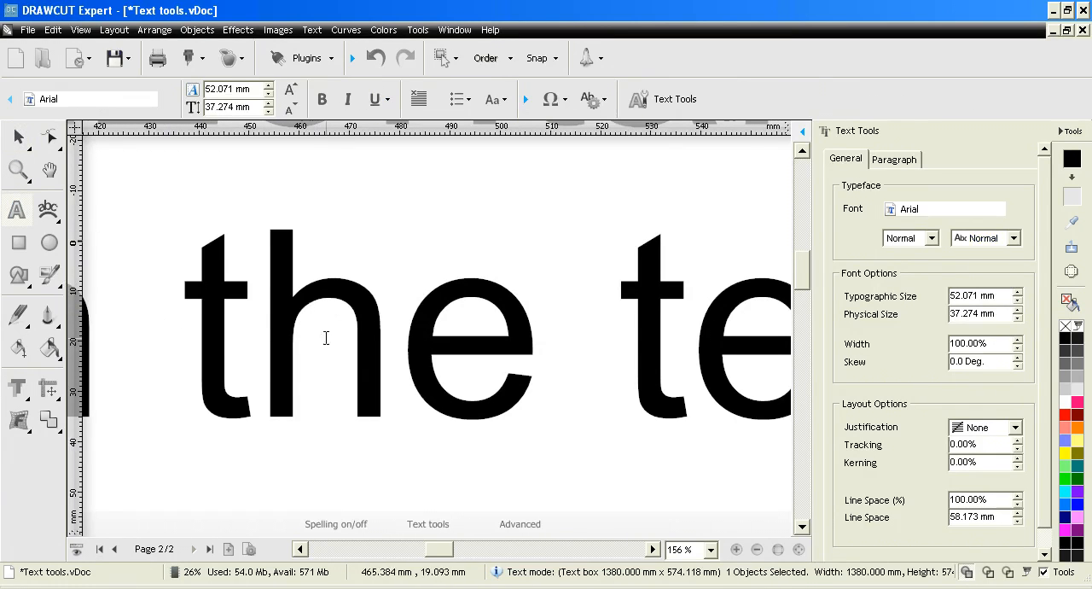
click(398, 344)
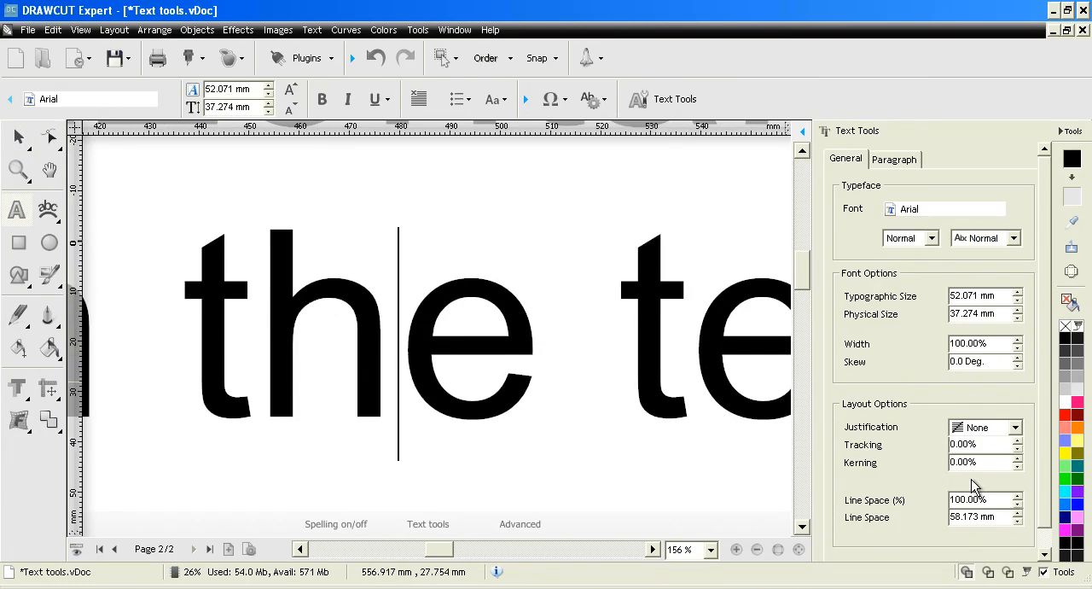
click(1018, 467)
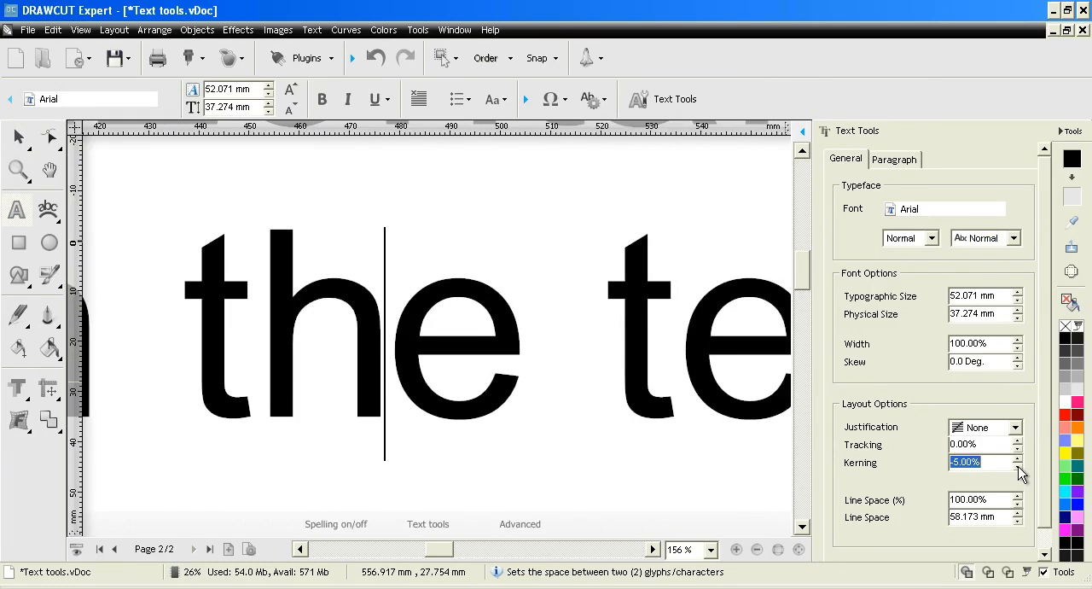
click(1018, 467)
click(1018, 459)
click(1018, 459)
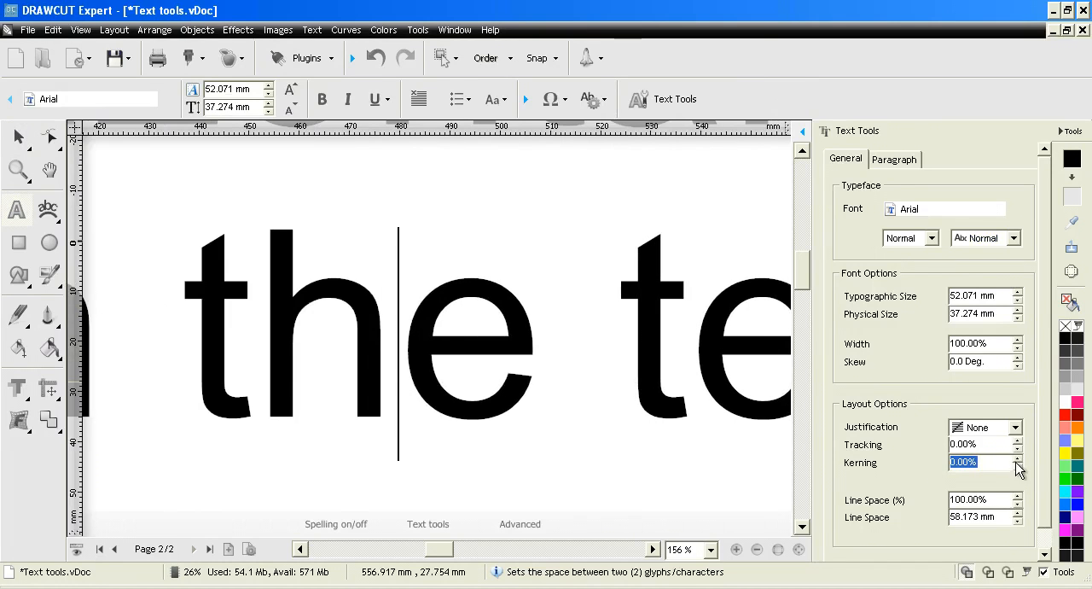
click(1018, 459)
click(1018, 459)
click(1018, 467)
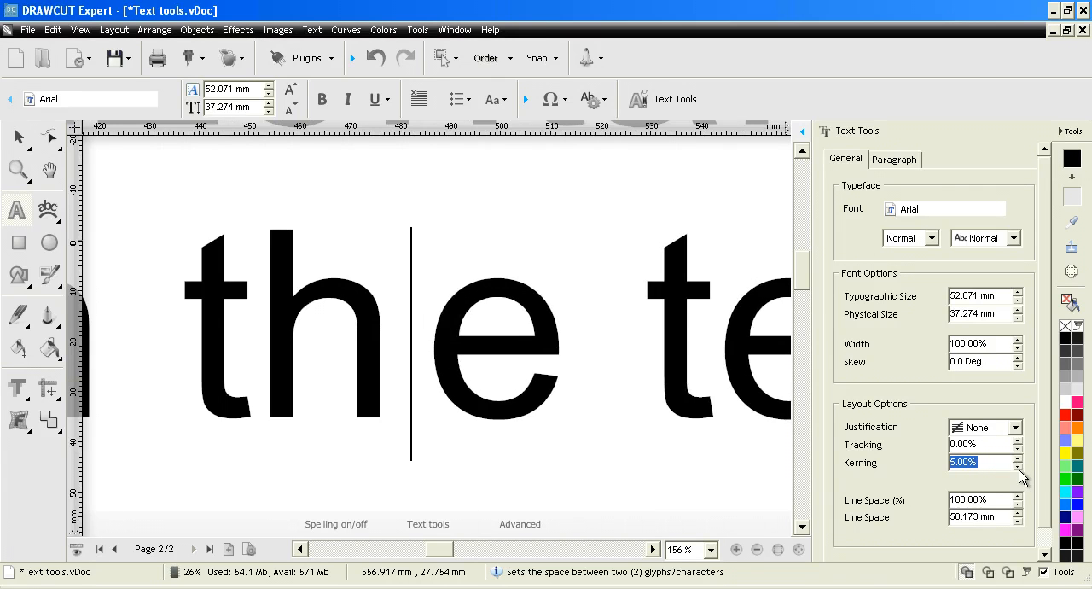
click(1018, 466)
- Select the whole word "the", try kerning of -5% and 5% on it, and return the kerning to 0%
drag(537, 357, 205, 323)
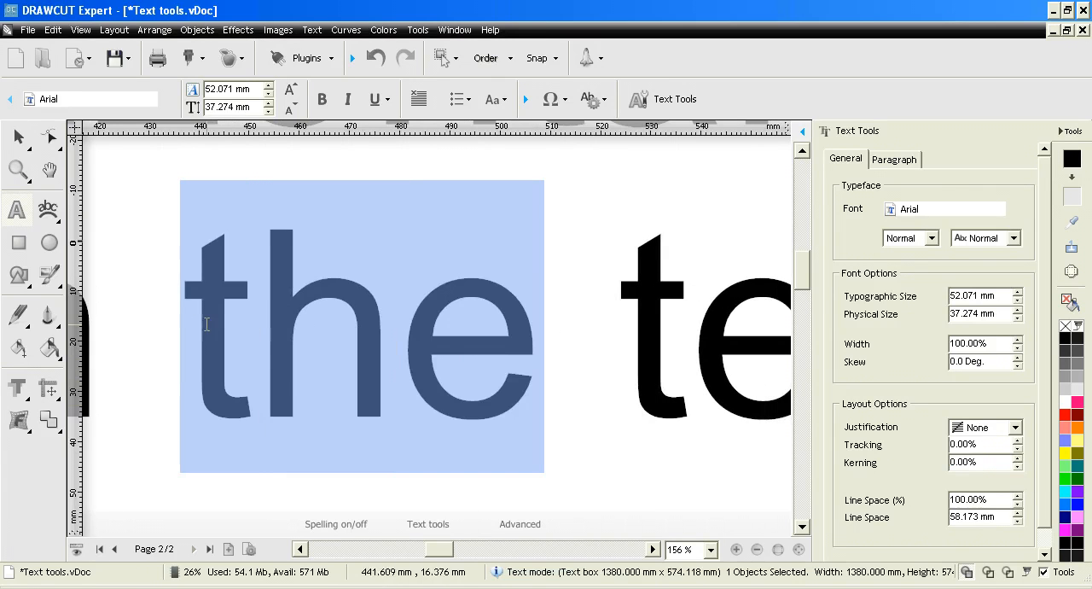
click(1018, 466)
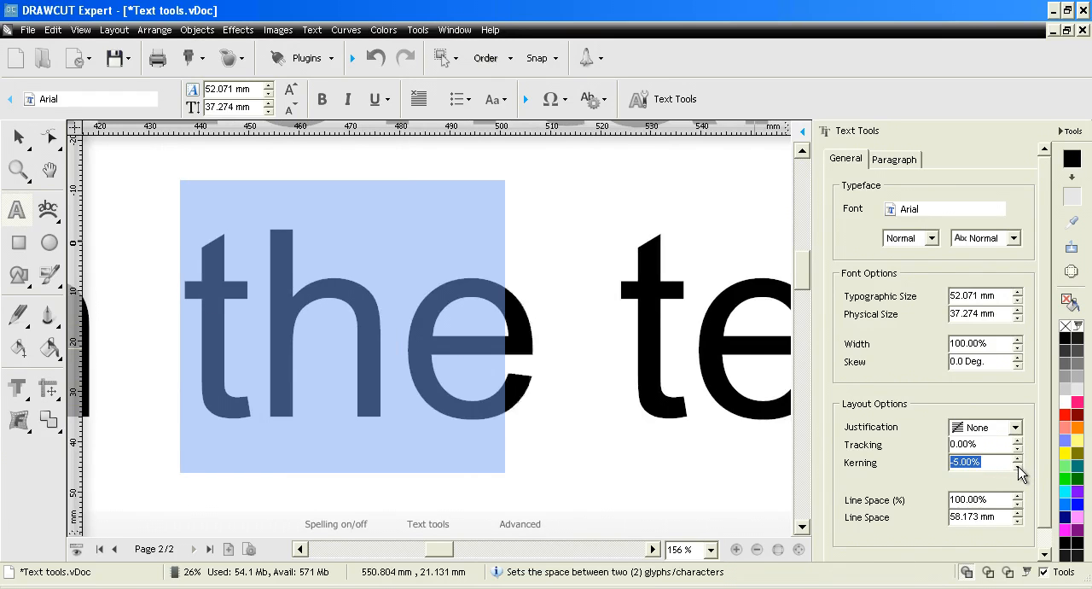
click(1018, 467)
click(1018, 458)
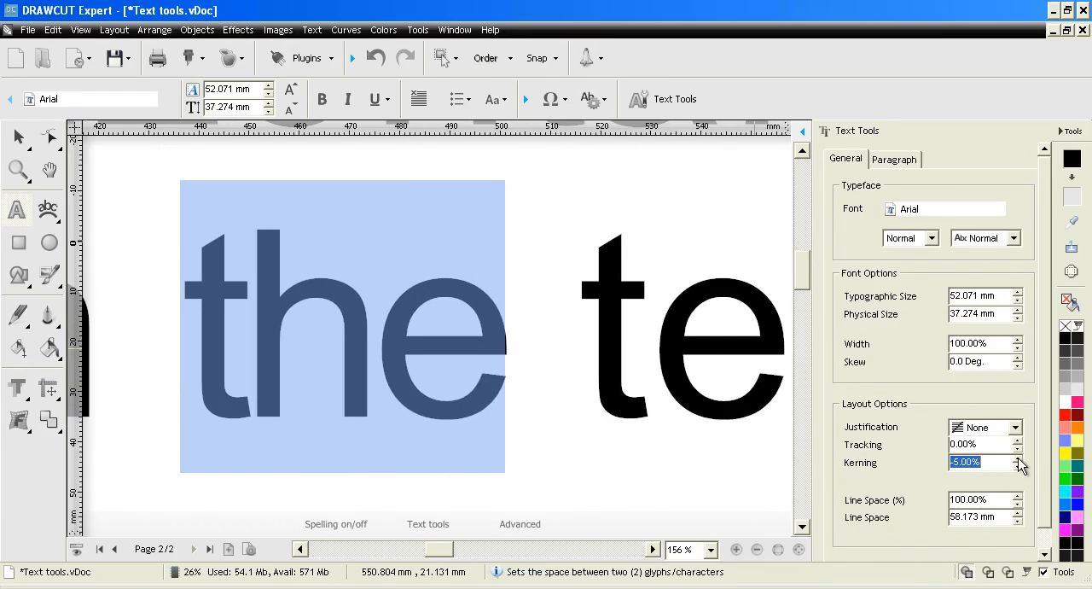
click(1018, 458)
click(1018, 458)
click(1018, 458)
click(1017, 467)
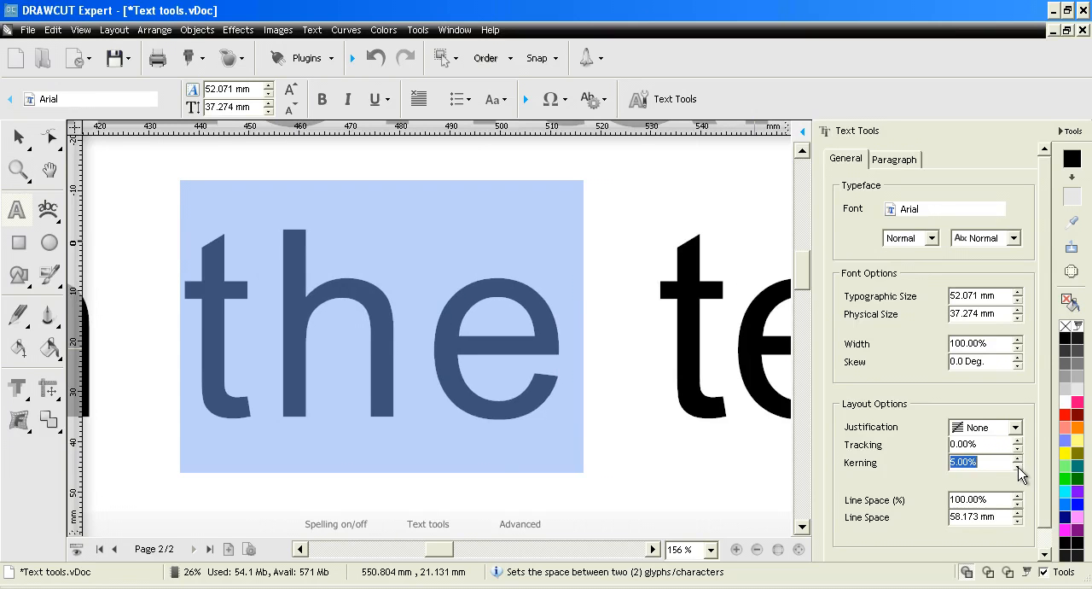
click(1018, 467)
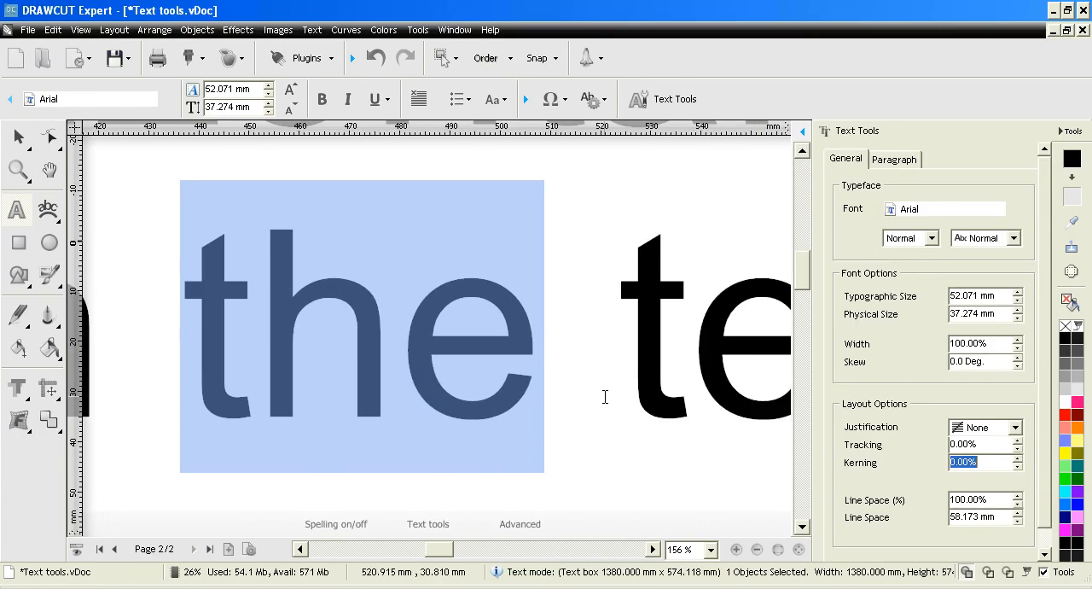
- Deselect "the", try percentage line spacing of 110%, 125% and 70% on the text box, and return it to 100%
click(605, 397)
scroll(605, 395, down, 3)
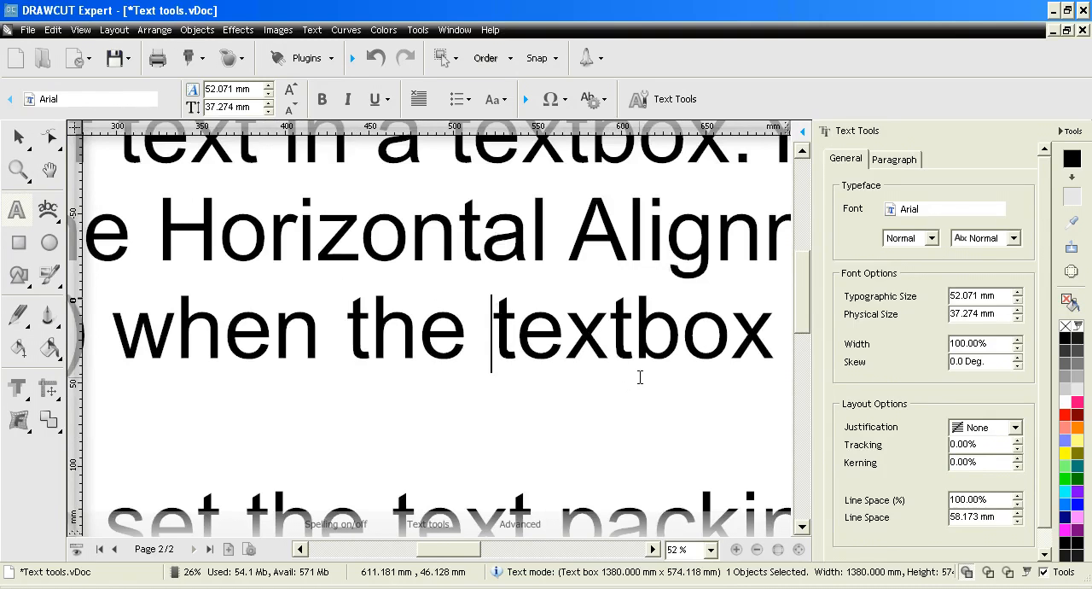
scroll(640, 376, down, 3)
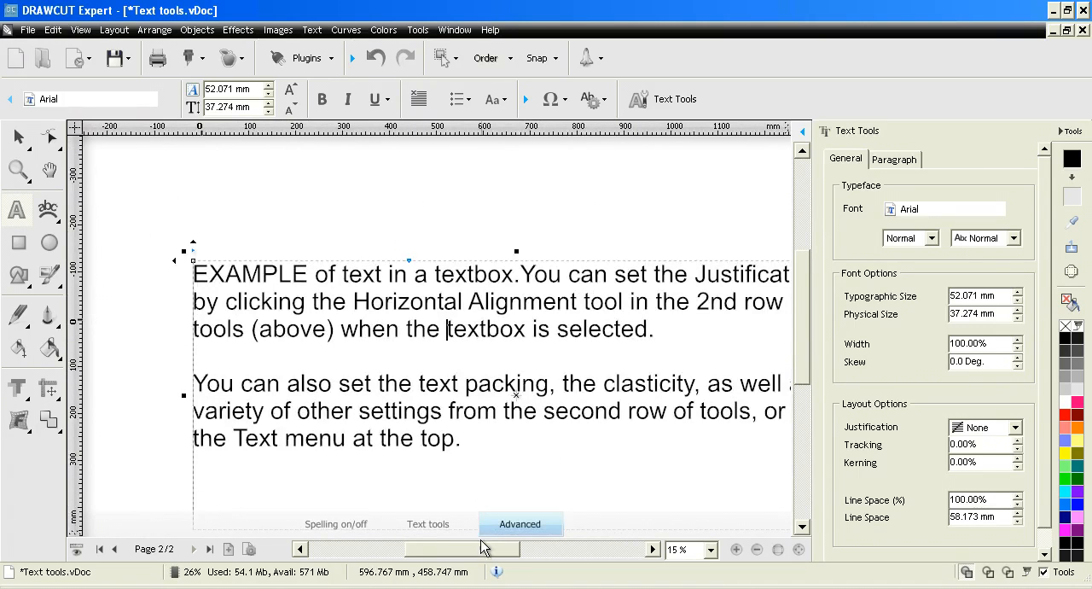
mouse_move(478, 553)
mouse_down()
mouse_move(500, 550)
mouse_move(489, 550)
mouse_up()
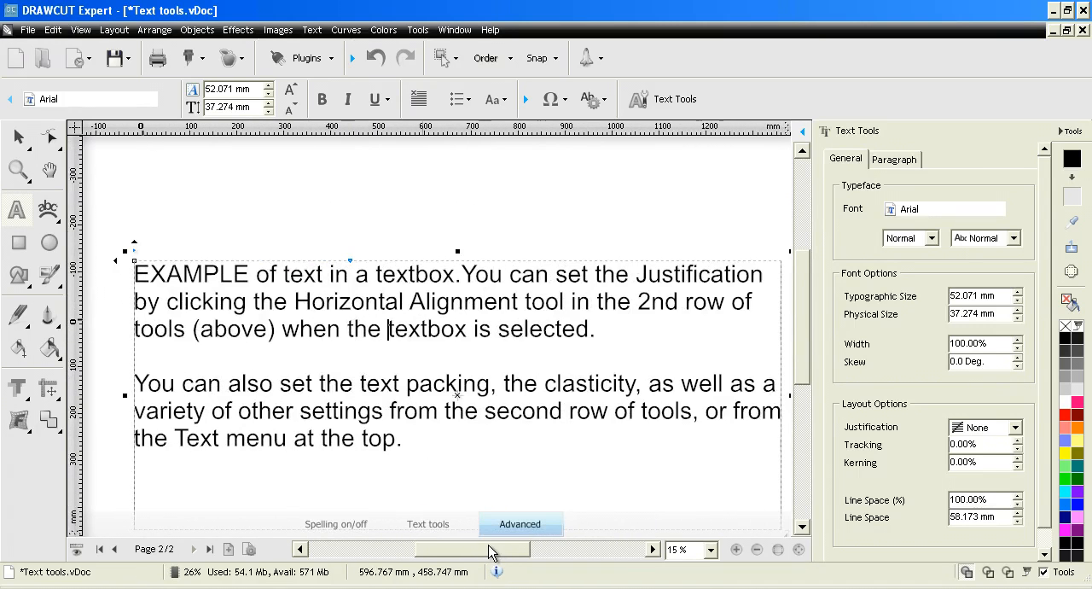
click(1018, 497)
click(1018, 497)
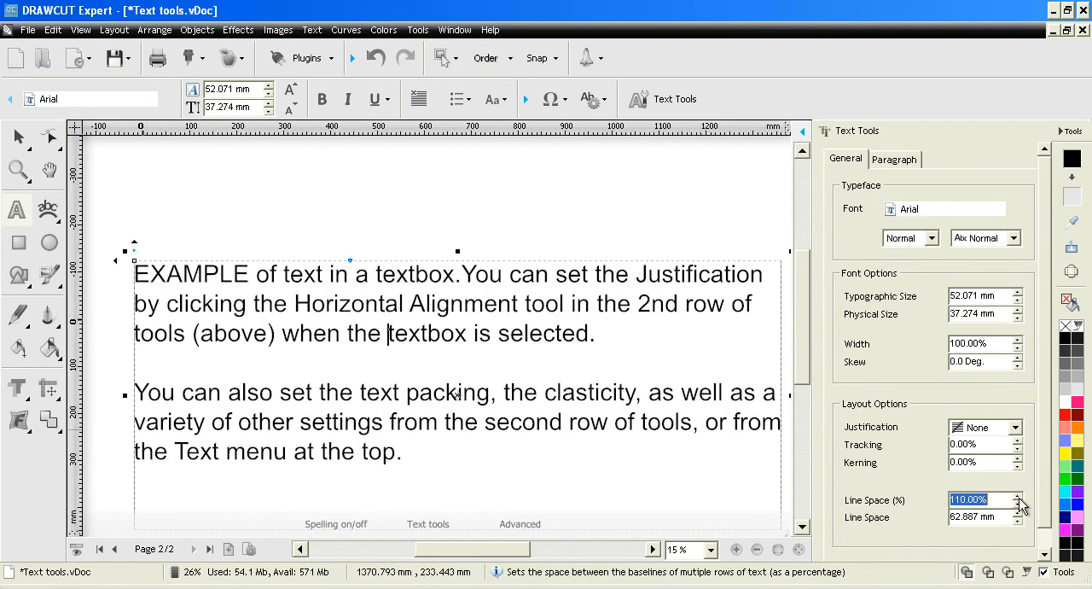
click(1018, 496)
click(1018, 497)
click(1018, 497)
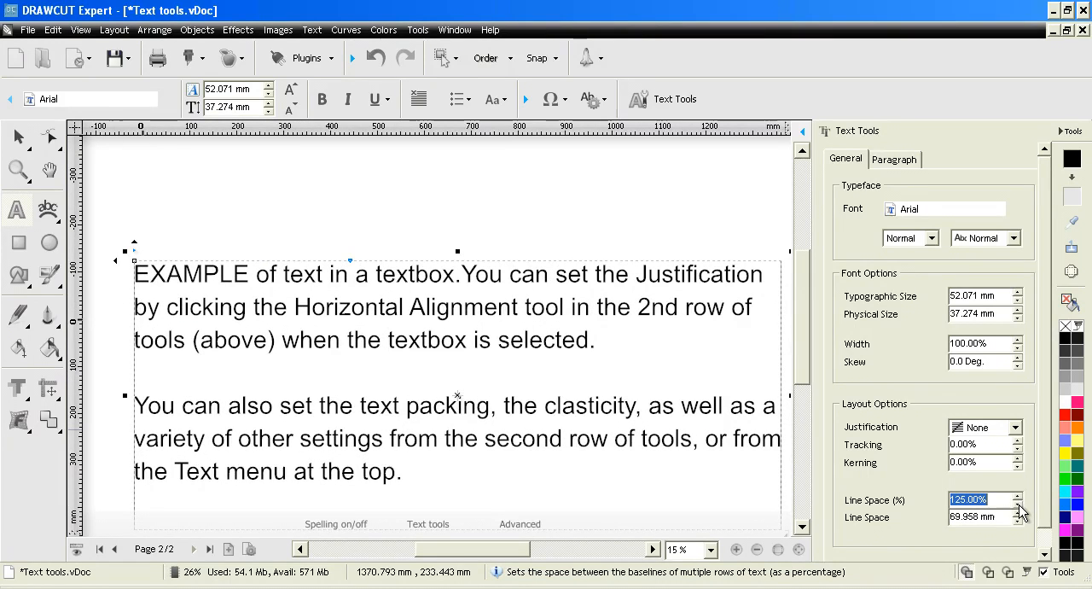
click(1018, 504)
click(1018, 504)
click(1018, 505)
click(1018, 505)
click(1018, 504)
click(1017, 504)
click(1018, 504)
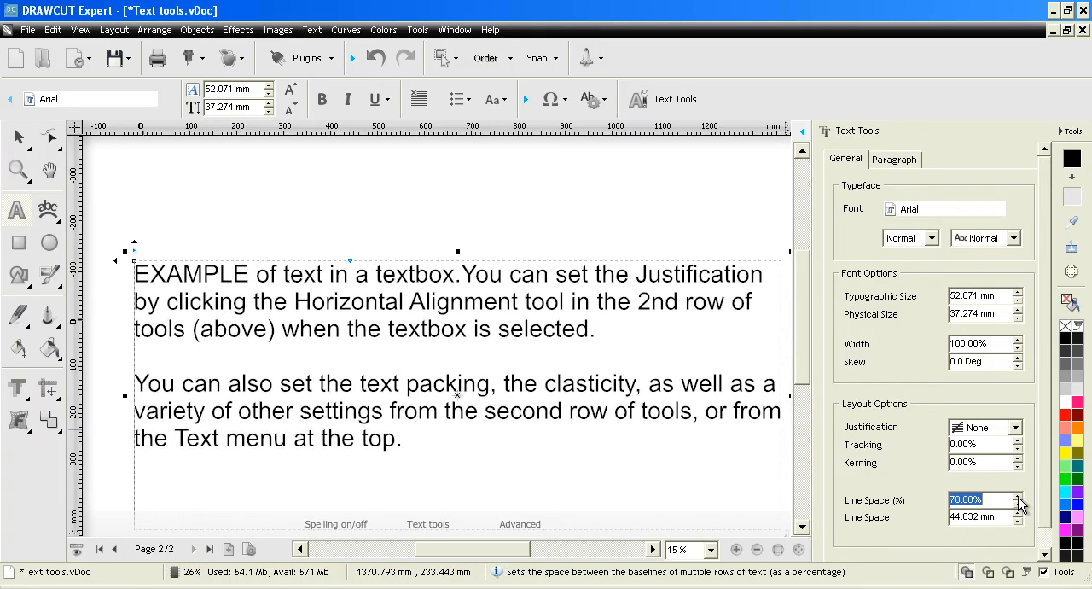
click(1016, 496)
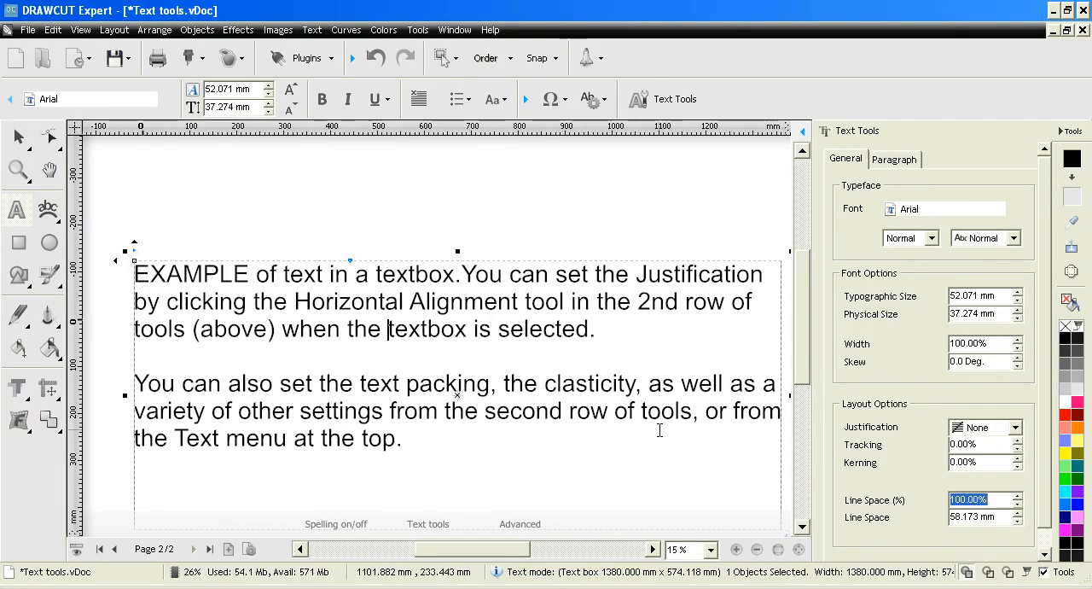
- Try an absolute line spacing of 61.173 mm on the text box and return it to 58.173 mm
click(1019, 513)
click(1018, 514)
click(1018, 513)
click(1018, 513)
click(1018, 514)
click(1018, 514)
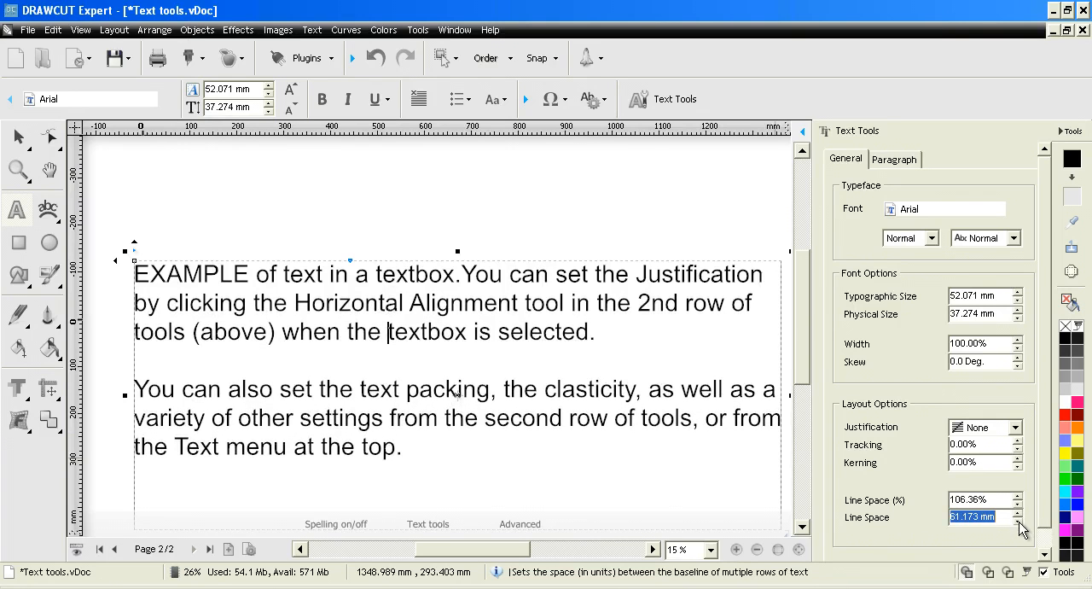
click(1018, 521)
click(1018, 522)
click(1017, 521)
click(1018, 521)
click(1018, 522)
click(1018, 522)
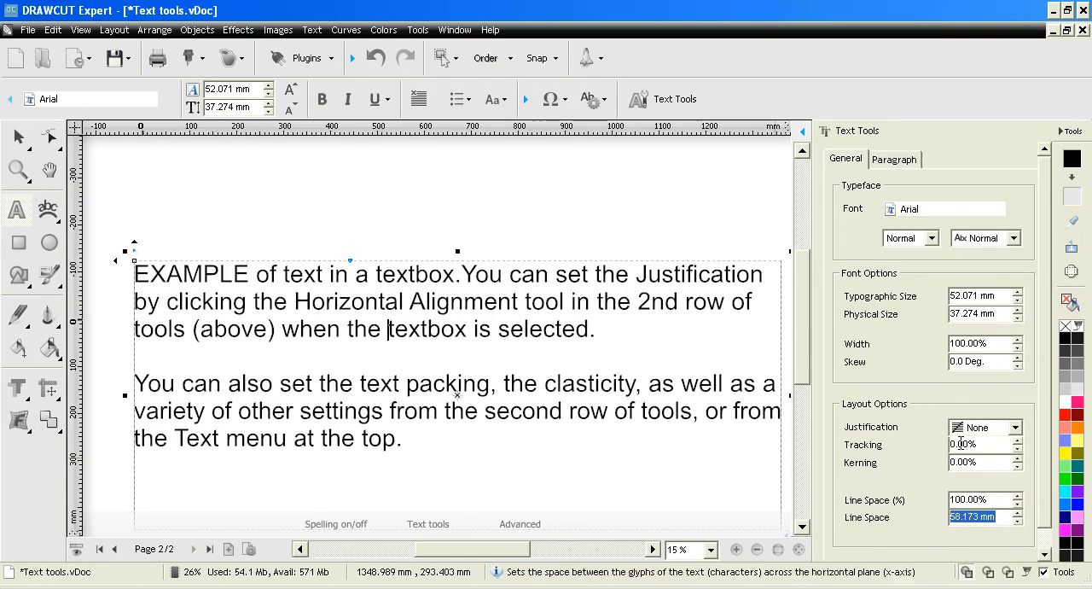
- Look over the Paragraph text settings, including Advanced Line Spacing, and go back to the General text settings
click(892, 160)
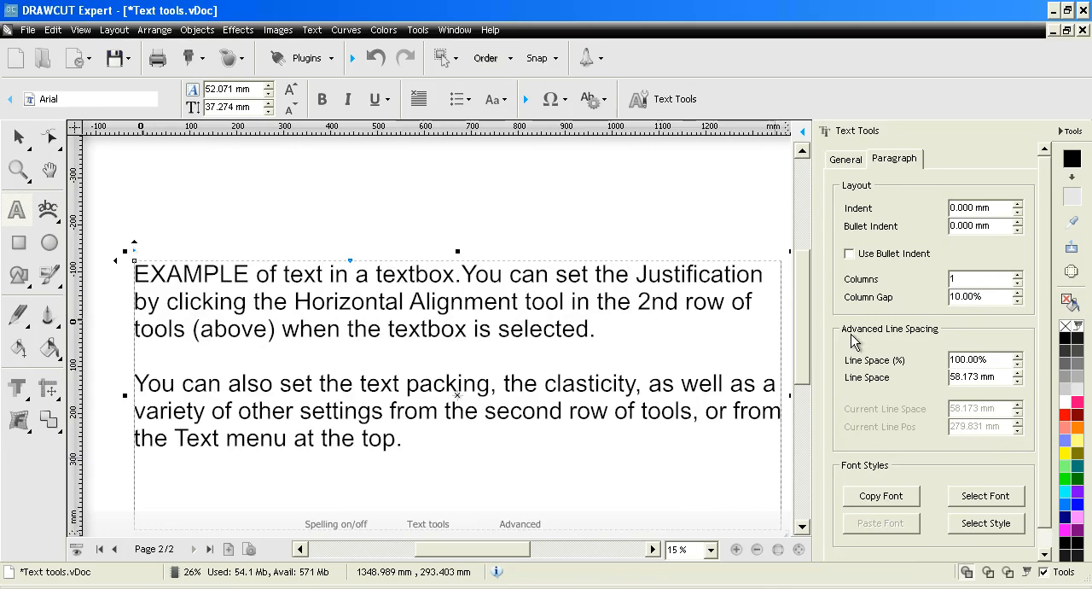
click(845, 159)
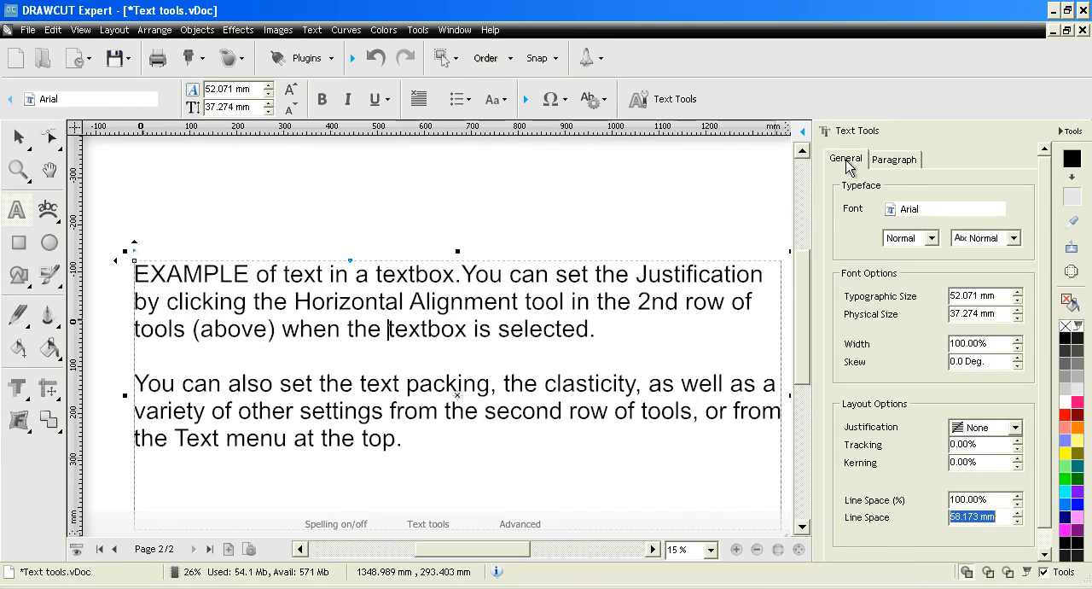